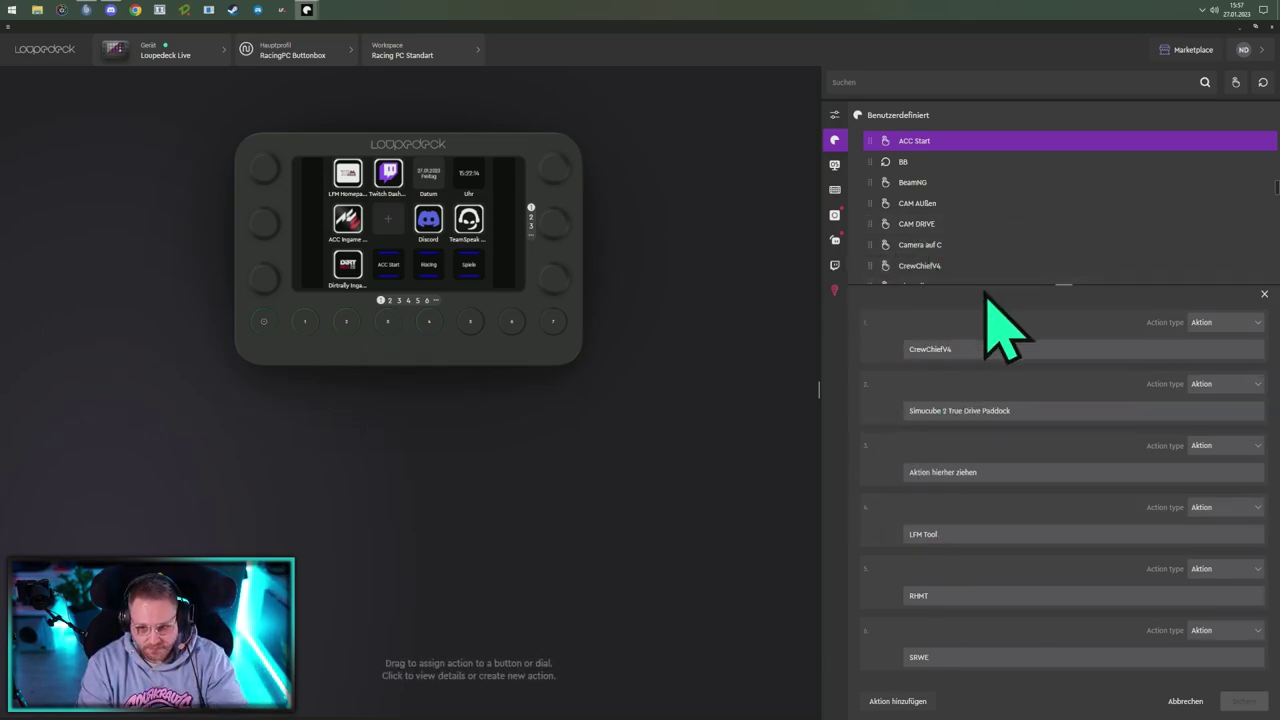
Enlarge the custom actions list and look through all saved custom actions.
{"action": "left_click_drag", "start_coordinate": [1061, 285], "coordinate": [1068, 566]}
{"action": "scroll", "coordinate": [1052, 405], "scroll_direction": "up", "scroll_amount": 5}
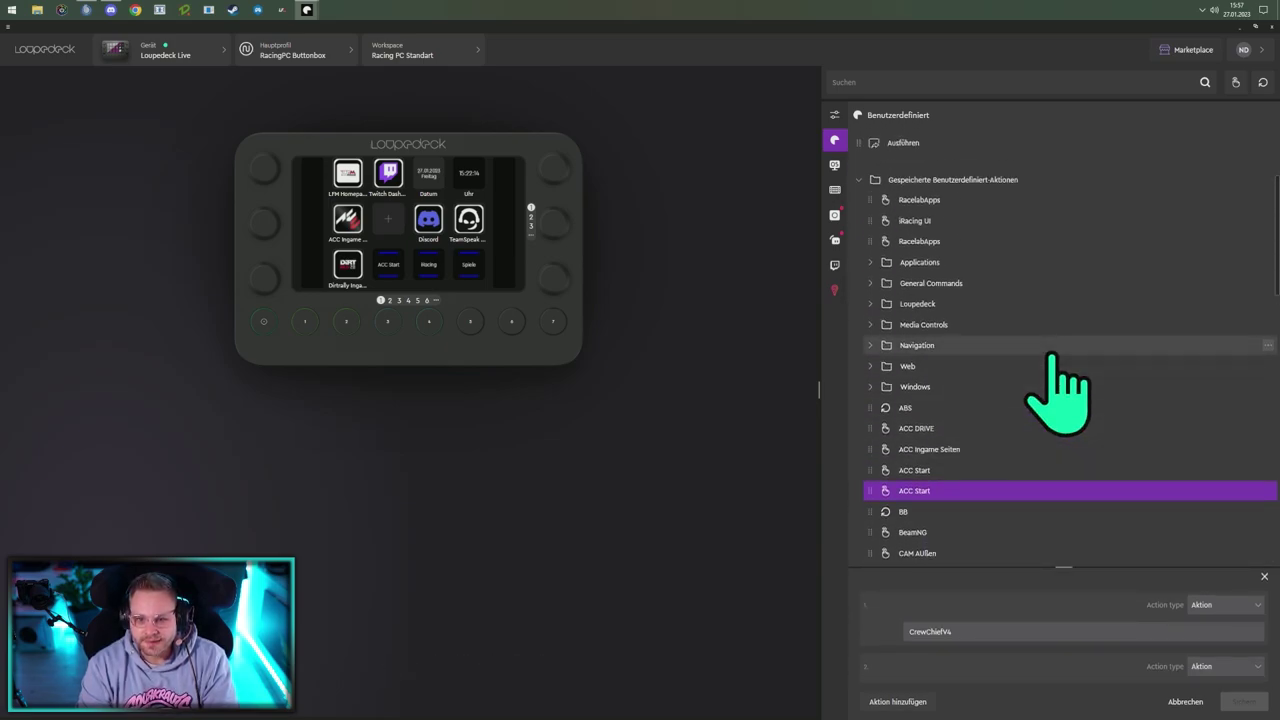
{"action": "scroll", "coordinate": [1053, 365], "scroll_direction": "down", "scroll_amount": 5}
{"action": "scroll", "coordinate": [1053, 368], "scroll_direction": "down", "scroll_amount": 12}
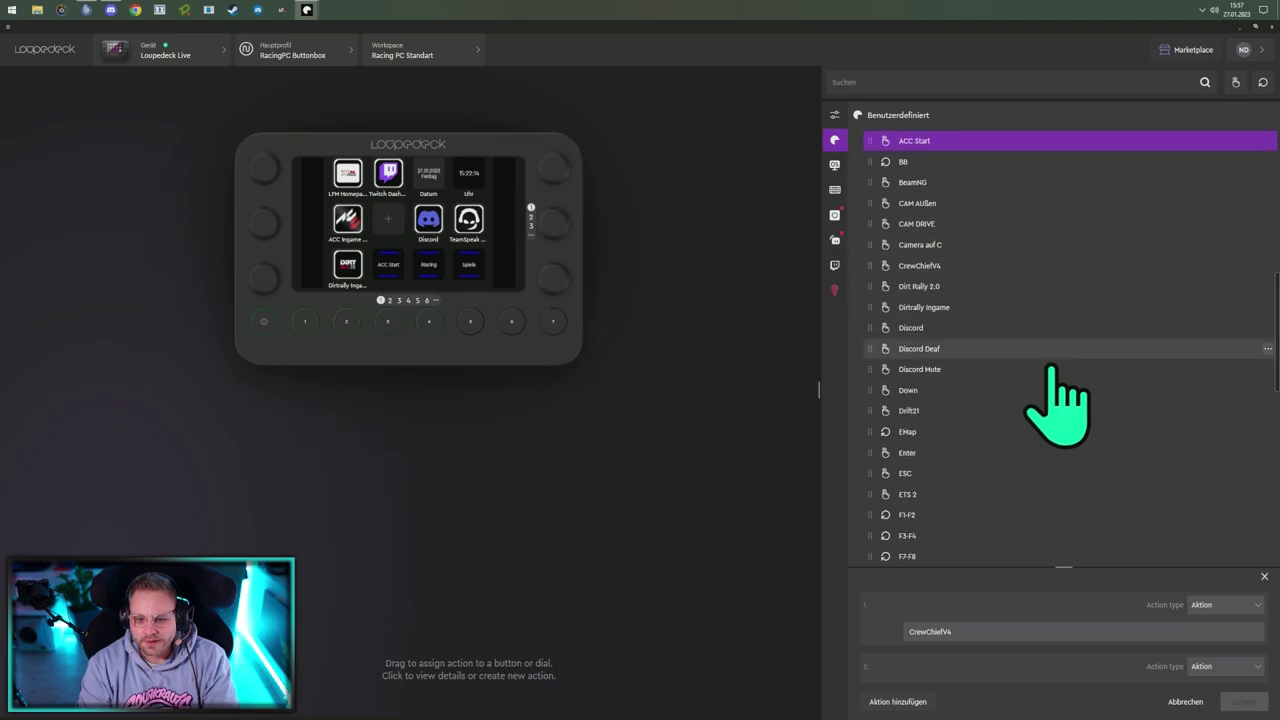
{"action": "scroll", "coordinate": [1053, 370], "scroll_direction": "down", "scroll_amount": 5}
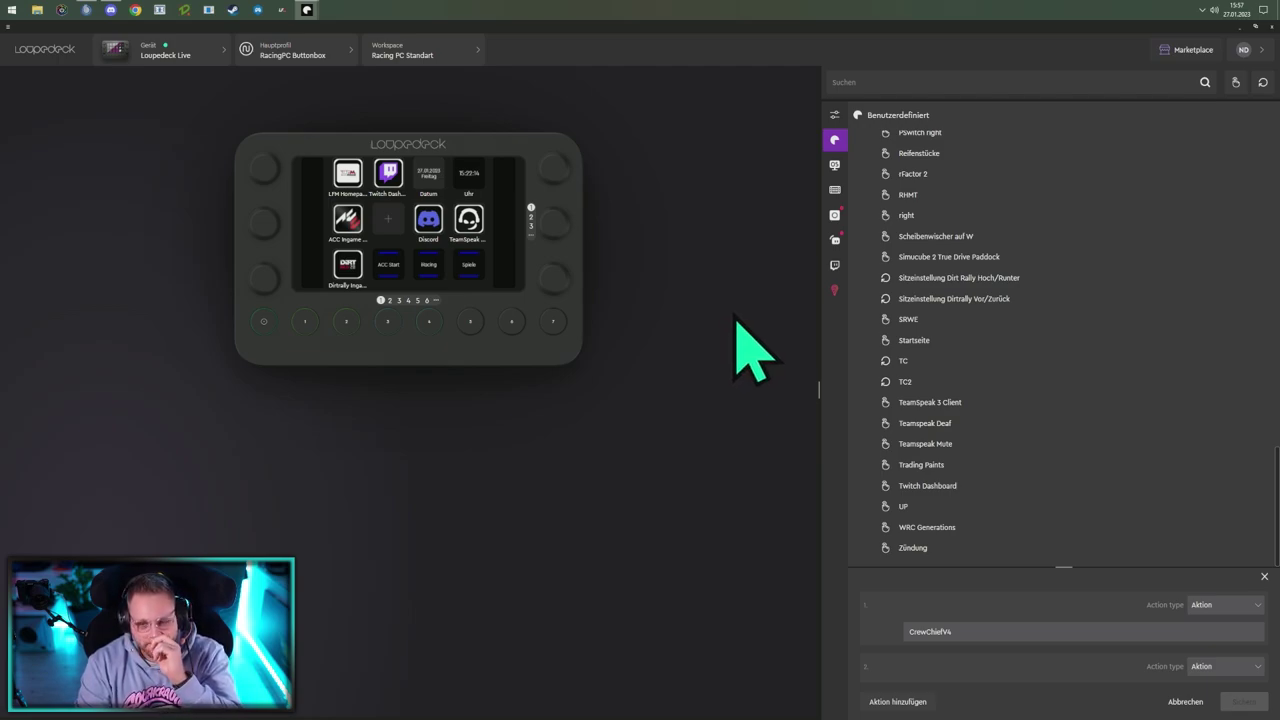
Open the ACC Ingame Seiten macro from its device button and enlarge the editor to show all its actions.
{"action": "left_click", "coordinate": [428, 302]}
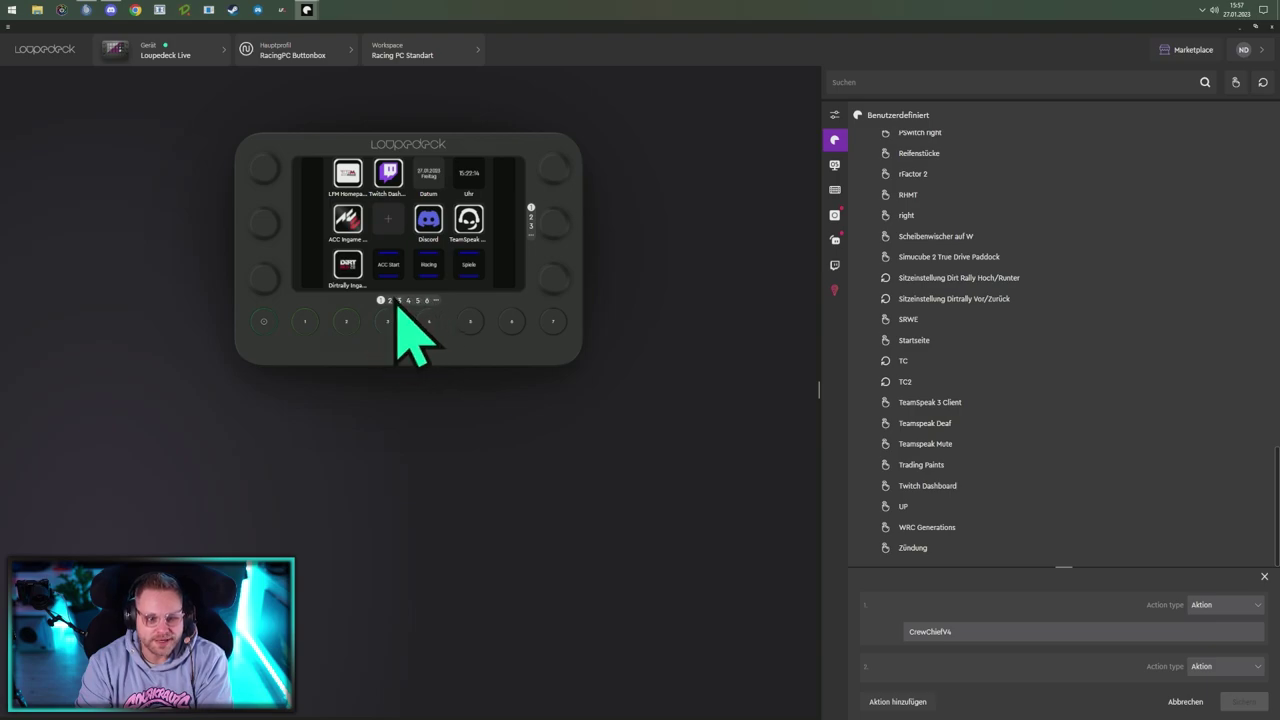
{"action": "left_click", "coordinate": [350, 230]}
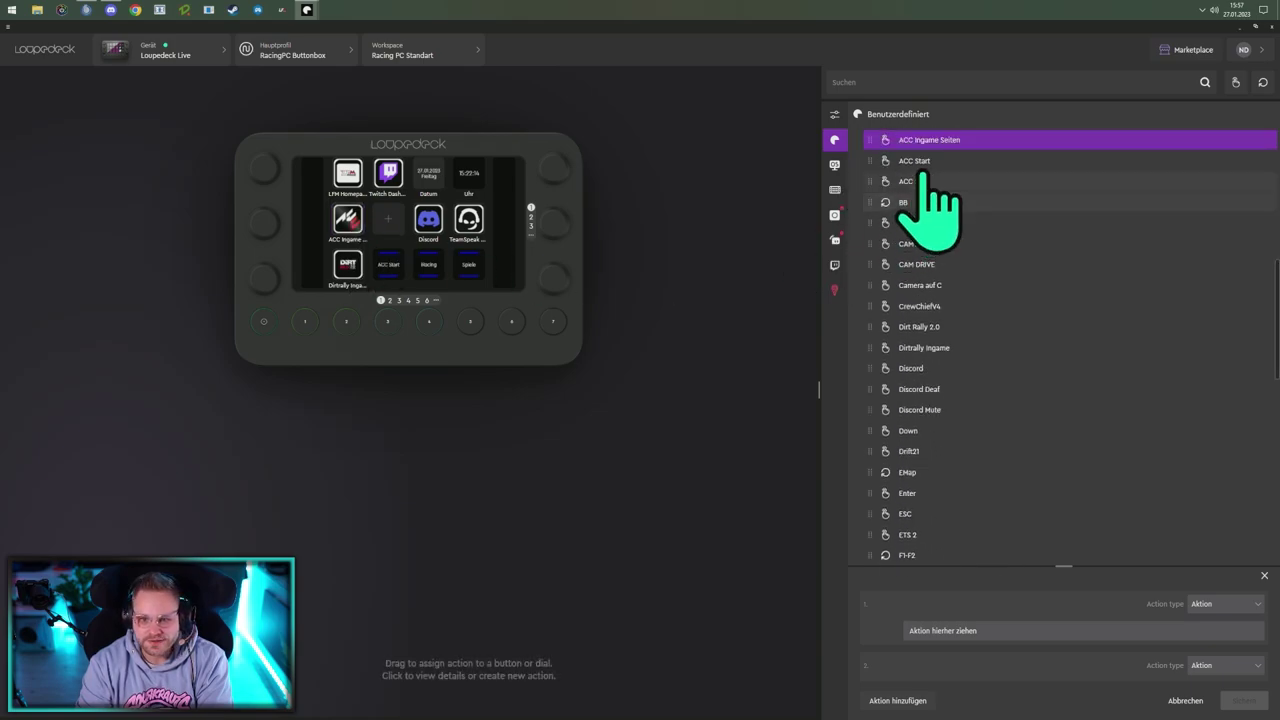
{"action": "left_click", "coordinate": [921, 172]}
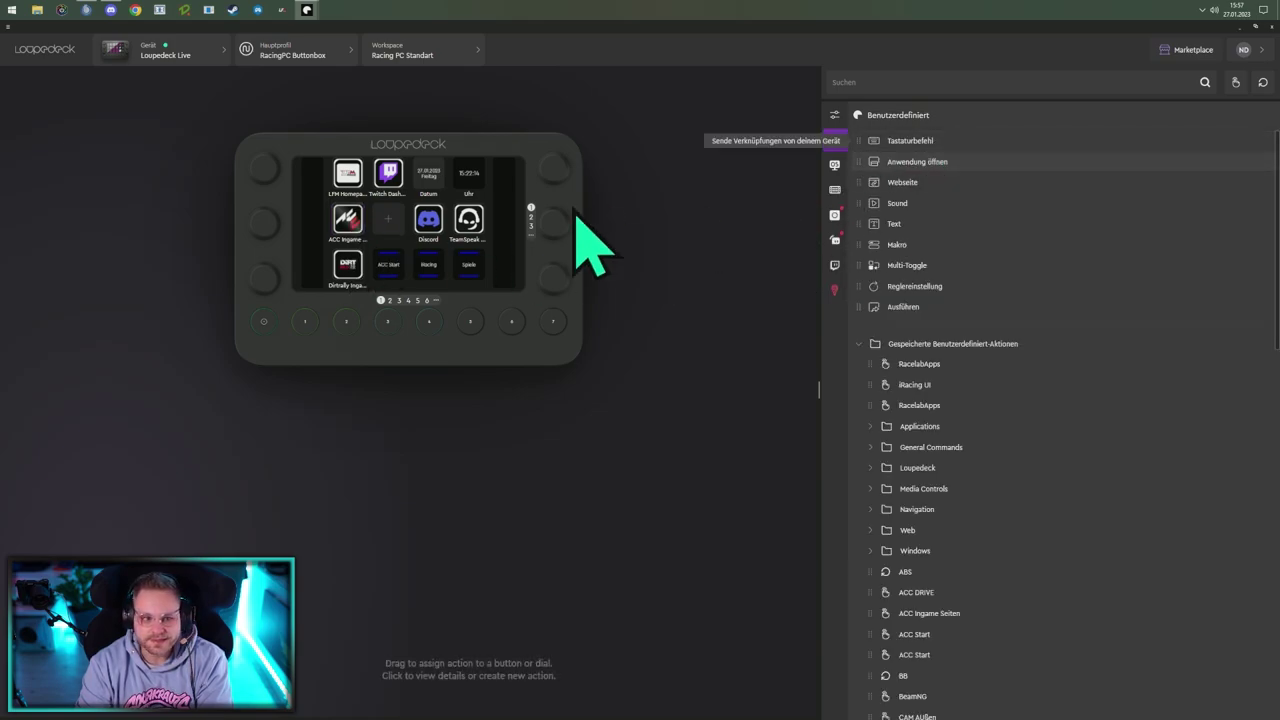
{"action": "left_click", "coordinate": [345, 222]}
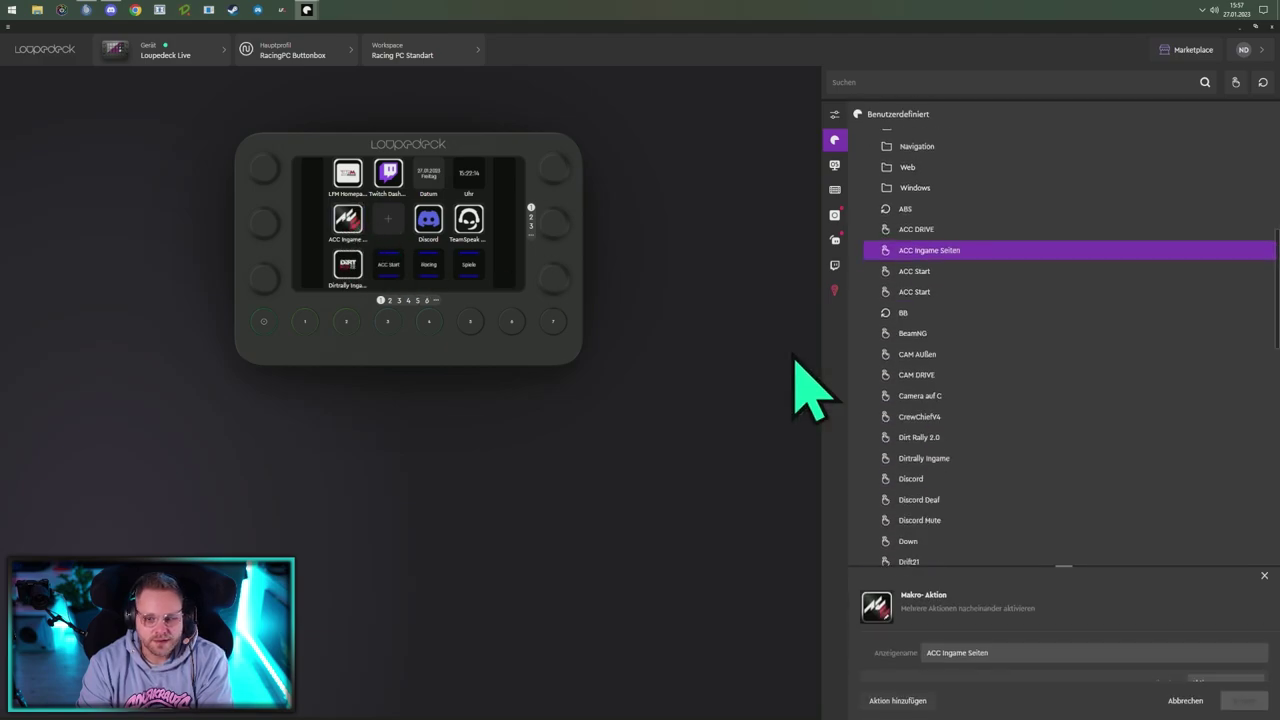
{"action": "left_click_drag", "start_coordinate": [1063, 567], "coordinate": [1085, 345]}
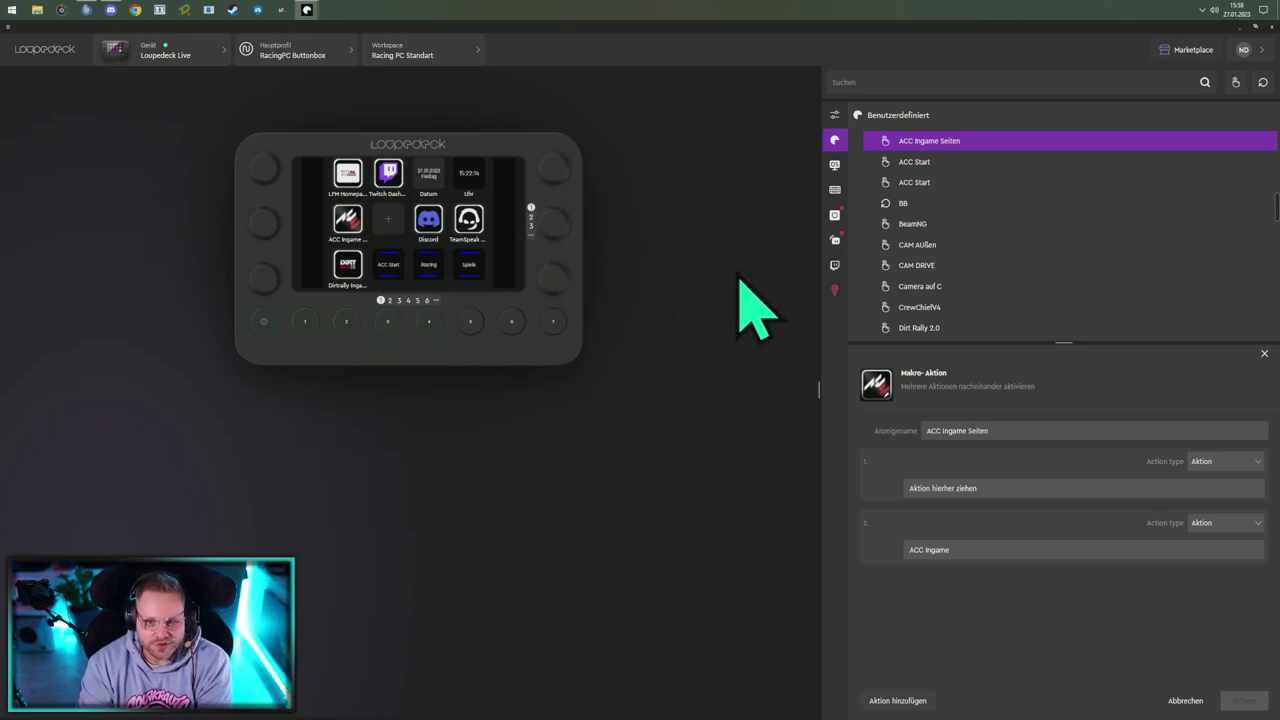
Show the Loupedeck device actions and expand the dial pages to examine the ACC Ingame entries under touch and dial pages.
{"action": "left_click", "coordinate": [835, 191]}
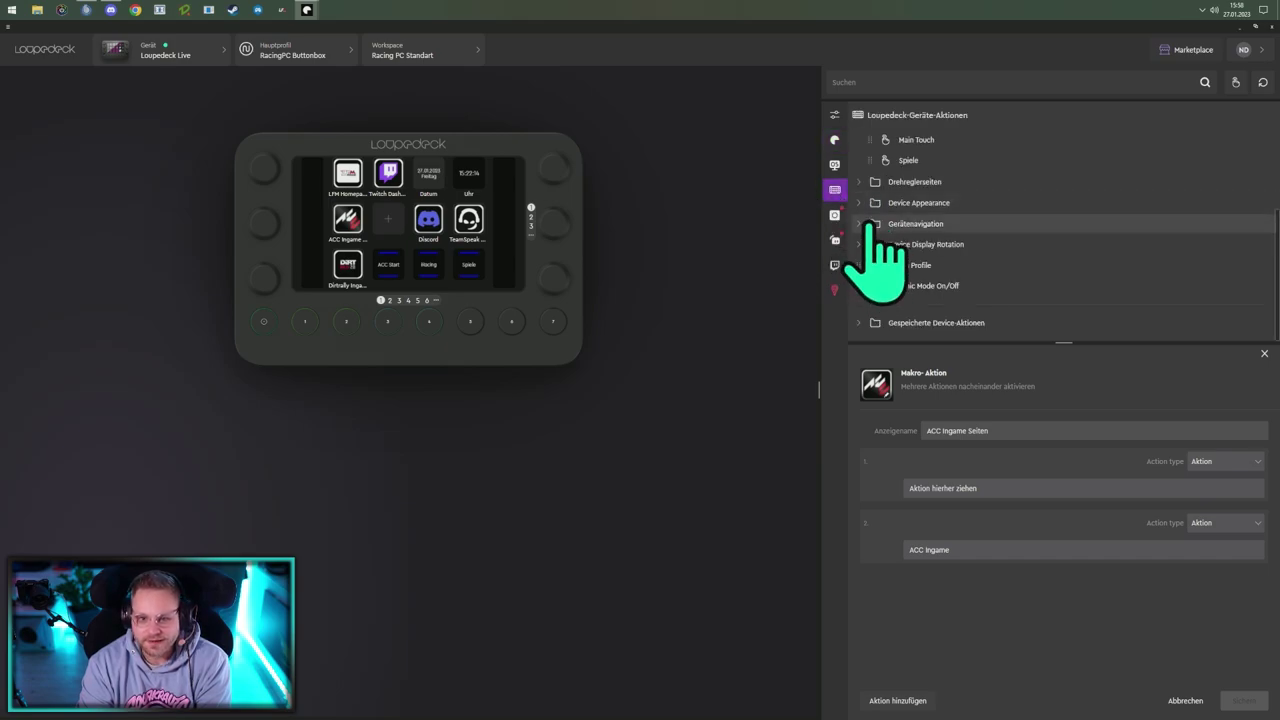
{"action": "left_click", "coordinate": [862, 183]}
{"action": "scroll", "coordinate": [945, 225], "scroll_direction": "up", "scroll_amount": 4}
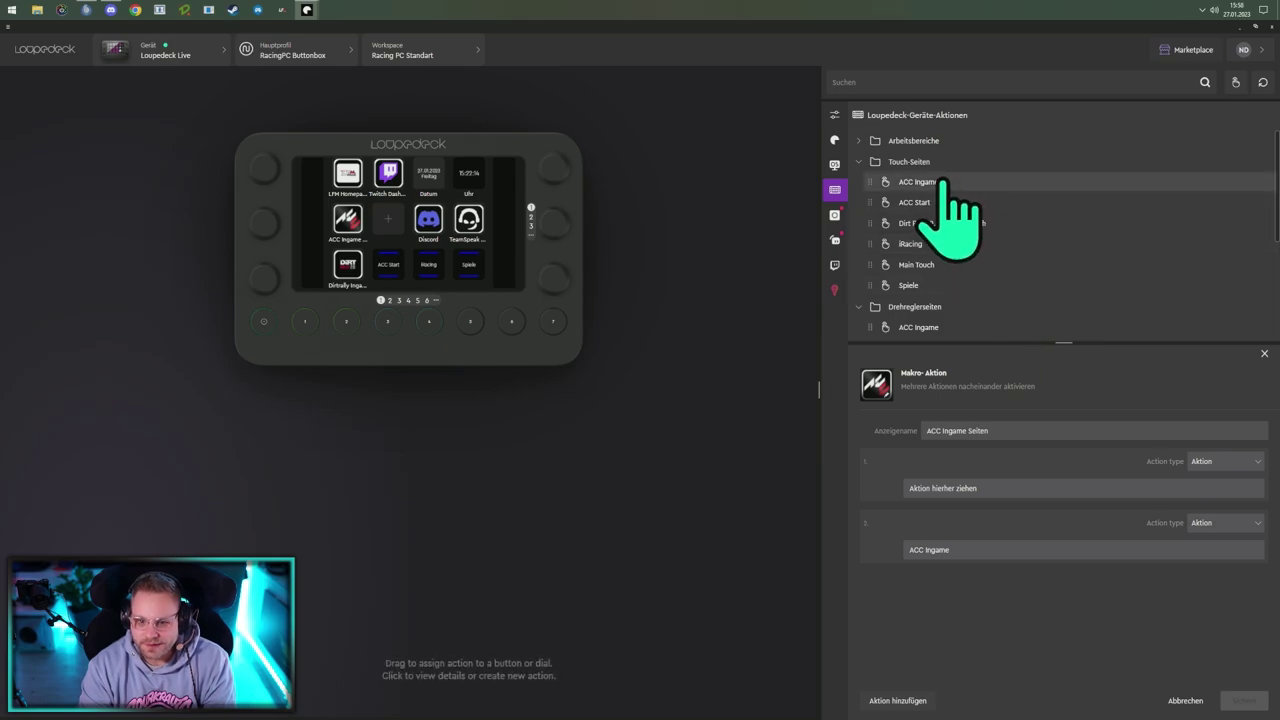
{"action": "mouse_move", "coordinate": [946, 183]}
{"action": "left_mouse_down"}
{"action": "mouse_move", "coordinate": [974, 183]}
{"action": "mouse_move", "coordinate": [958, 190]}
{"action": "left_mouse_up"}
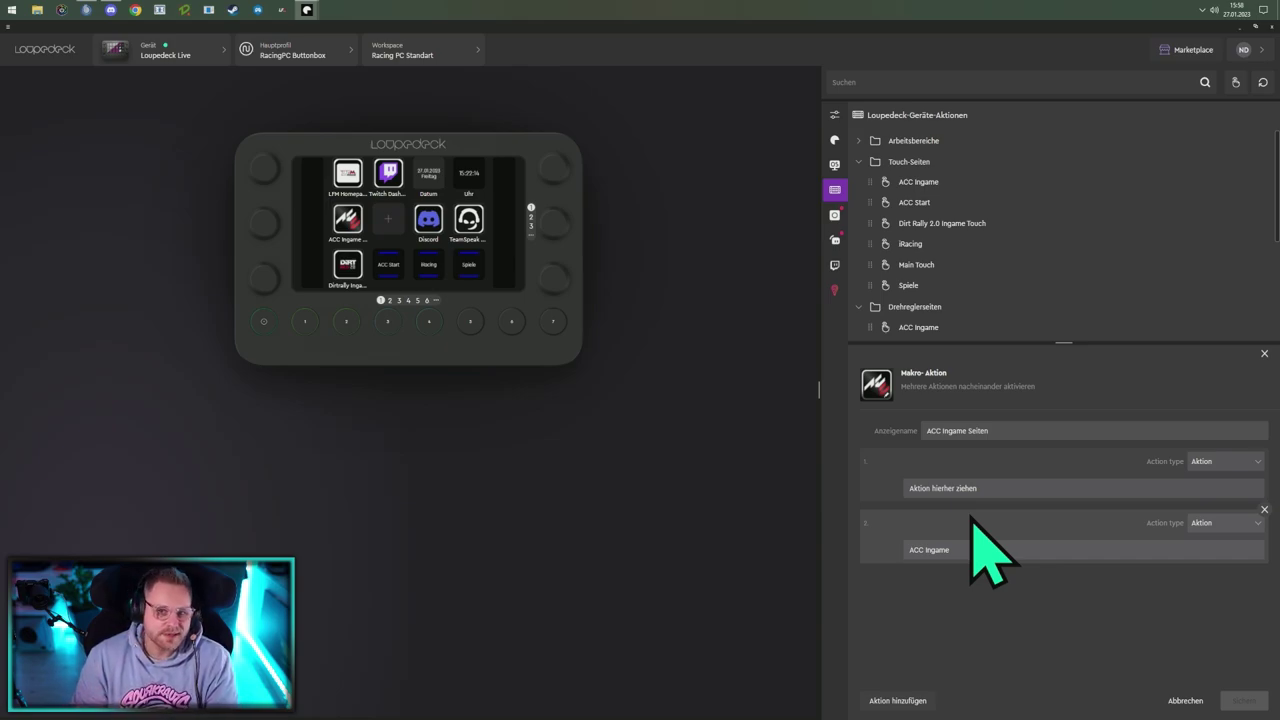
Open the Dirtrally Ingame macro and look through the Philips Hue, Streamlabs, Twitch and LumiaStream plugin actions.
{"action": "left_click", "coordinate": [348, 288]}
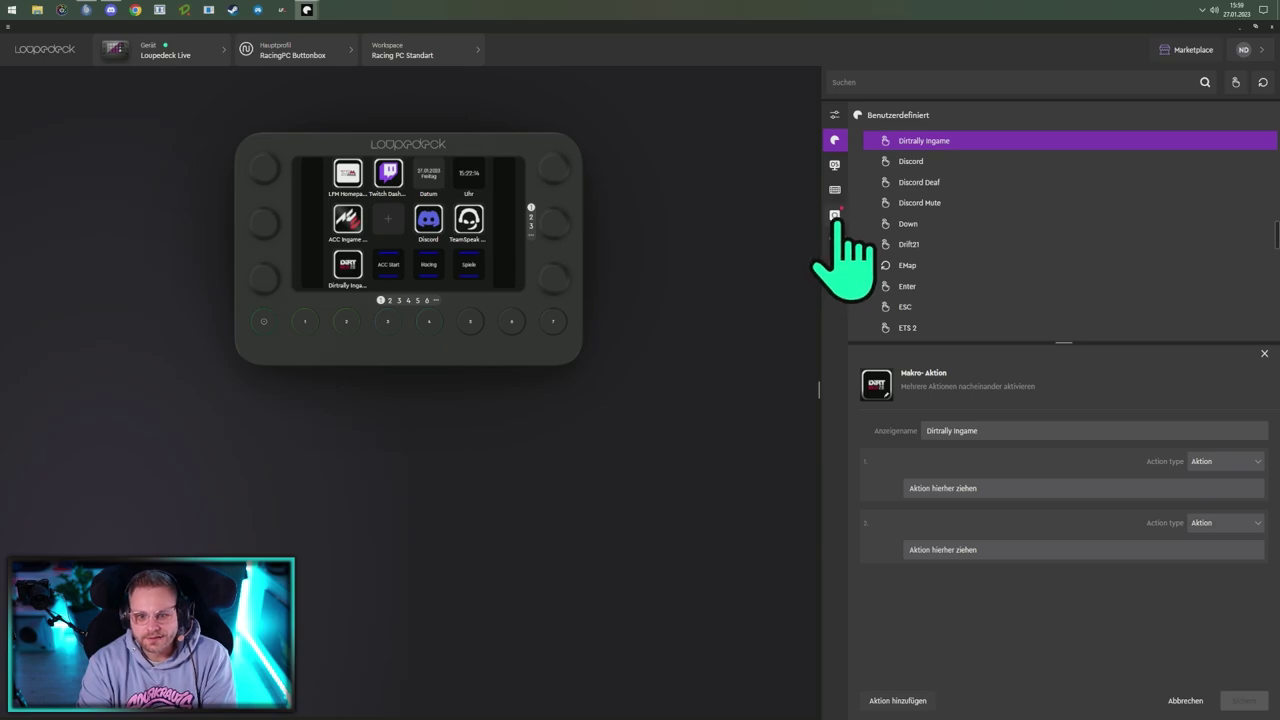
{"action": "left_click", "coordinate": [835, 216]}
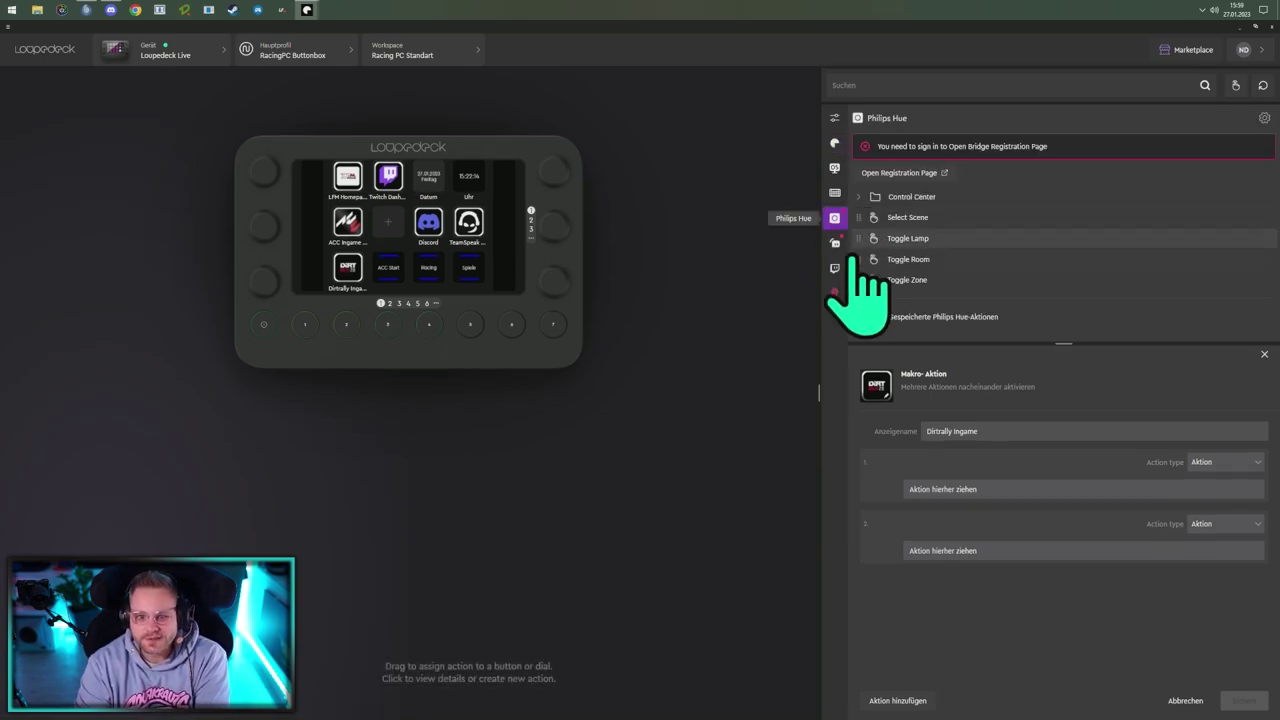
{"action": "left_click", "coordinate": [836, 245]}
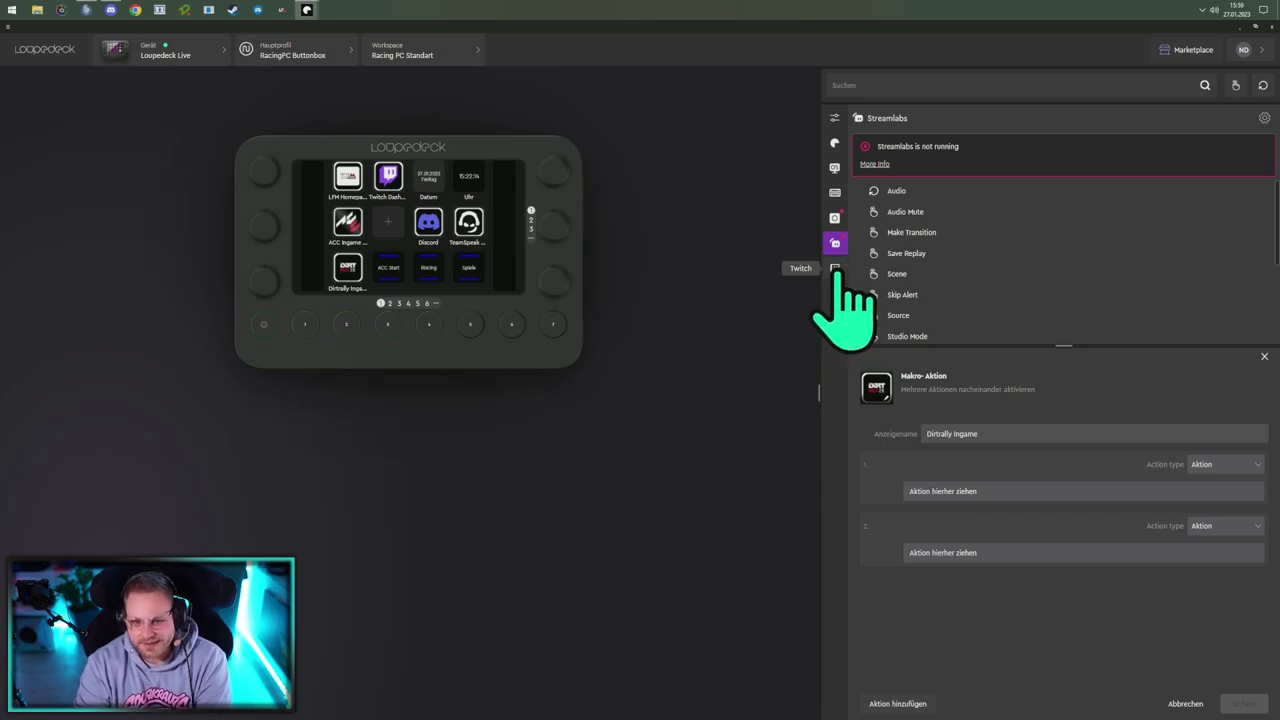
{"action": "left_click", "coordinate": [835, 268]}
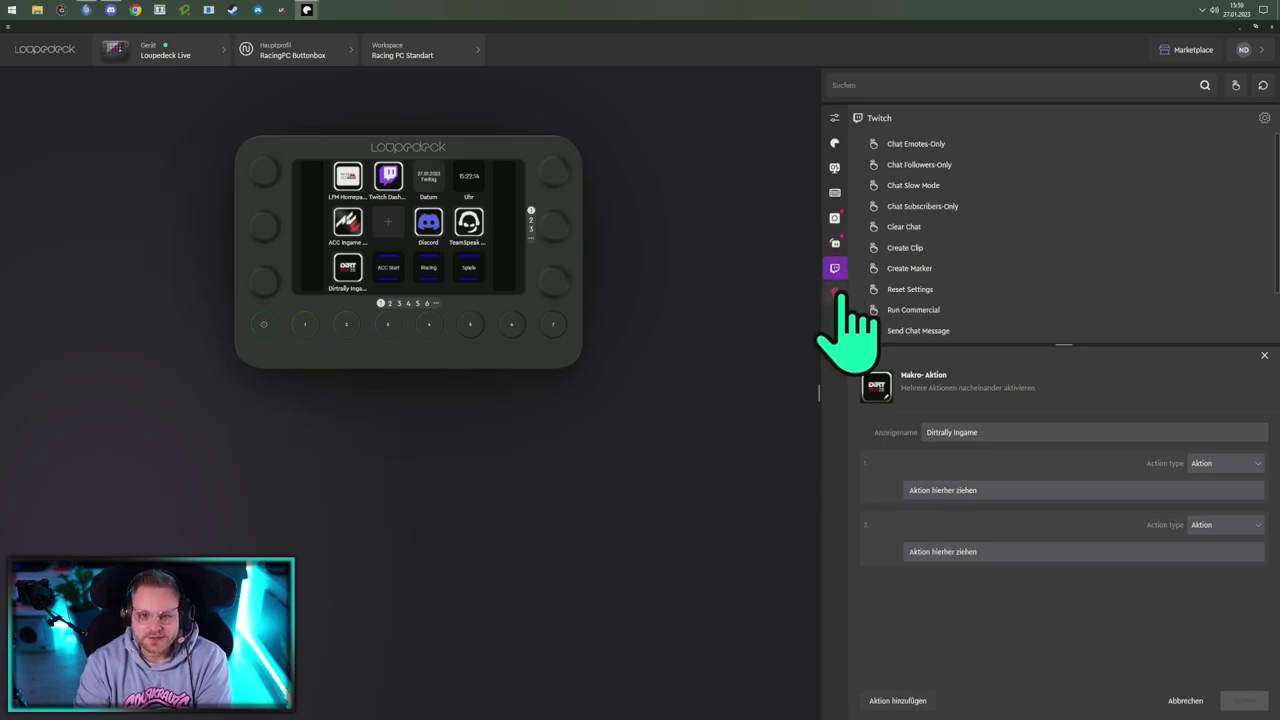
{"action": "left_click", "coordinate": [838, 293]}
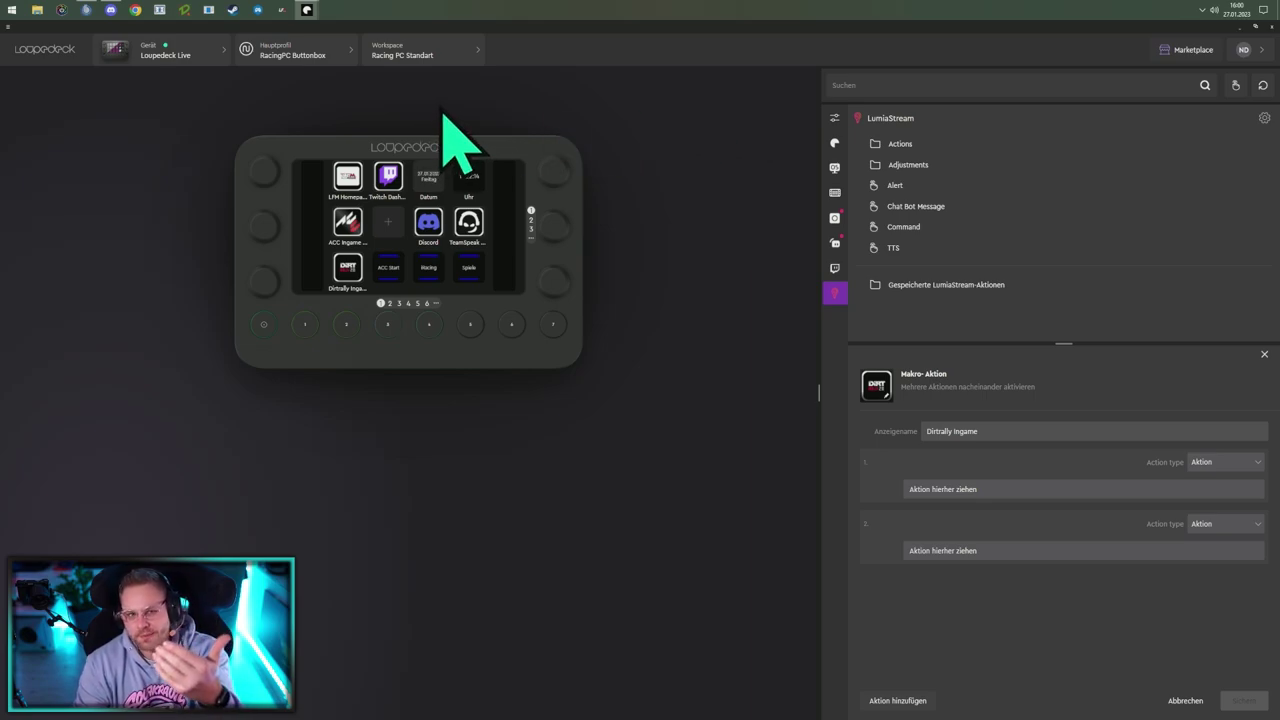
Examine the main profile and the list of available application profiles, then close the list.
{"action": "left_click", "coordinate": [340, 55]}
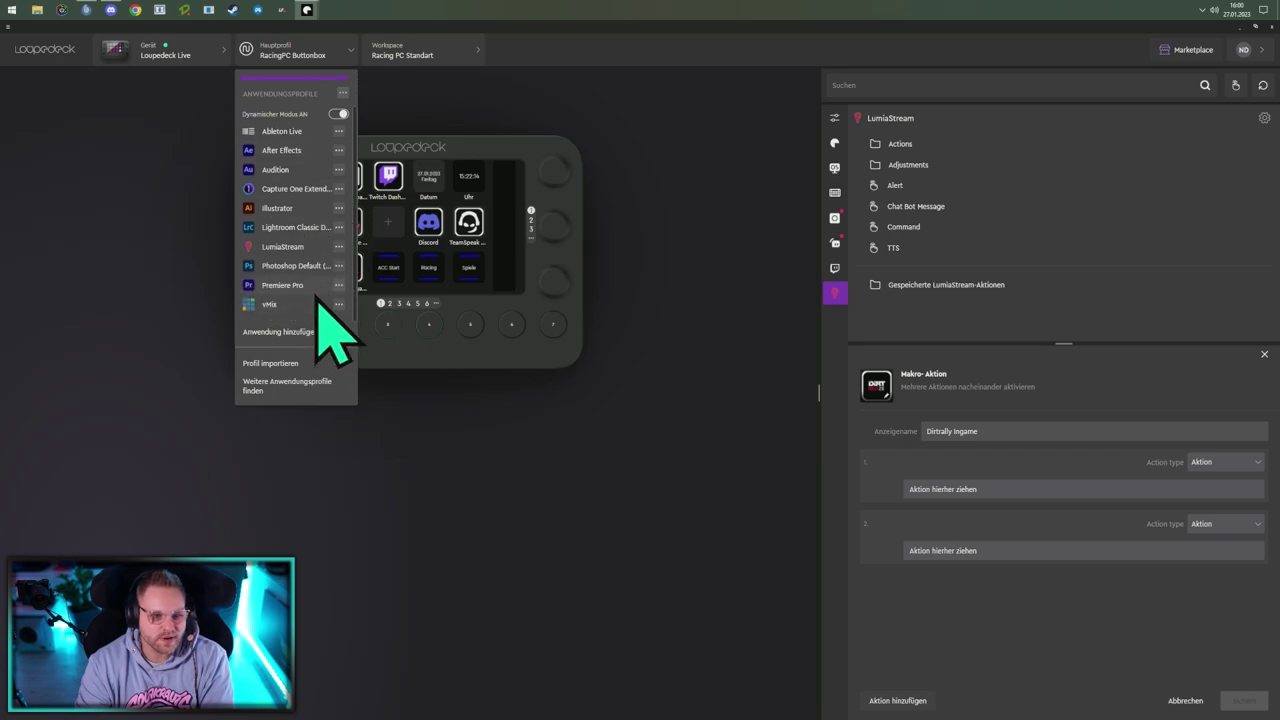
{"action": "scroll", "coordinate": [333, 318], "scroll_direction": "up", "scroll_amount": 2}
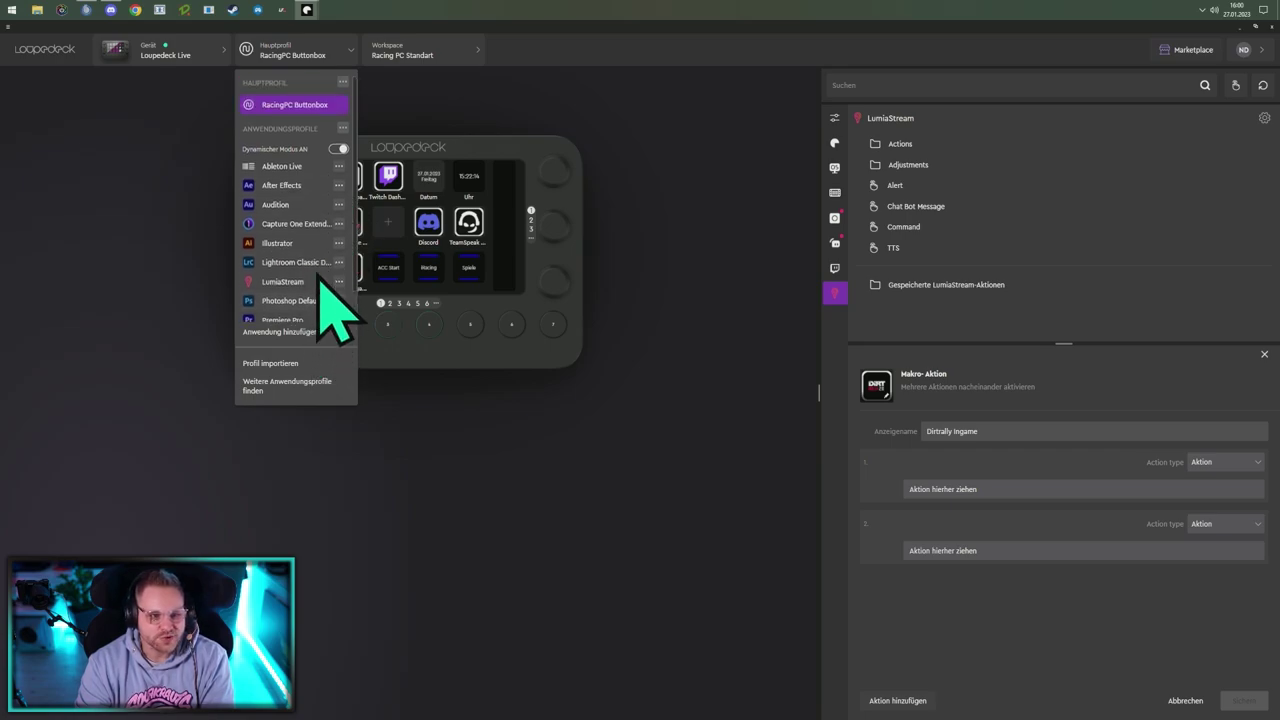
{"action": "scroll", "coordinate": [333, 318], "scroll_direction": "down", "scroll_amount": 2}
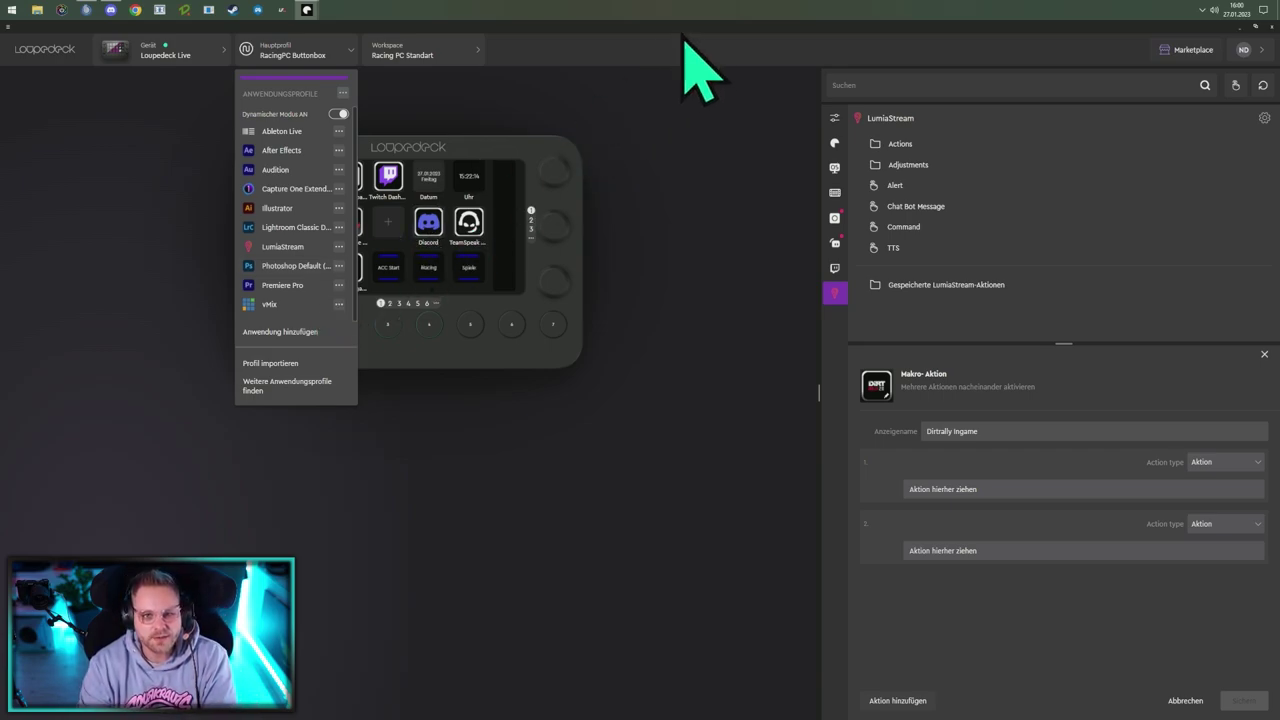
{"action": "left_click", "coordinate": [722, 100]}
Open the Loupedeck Marketplace and browse the plugins offered for Windows and Loupedeck Live.
{"action": "left_click", "coordinate": [1190, 50]}
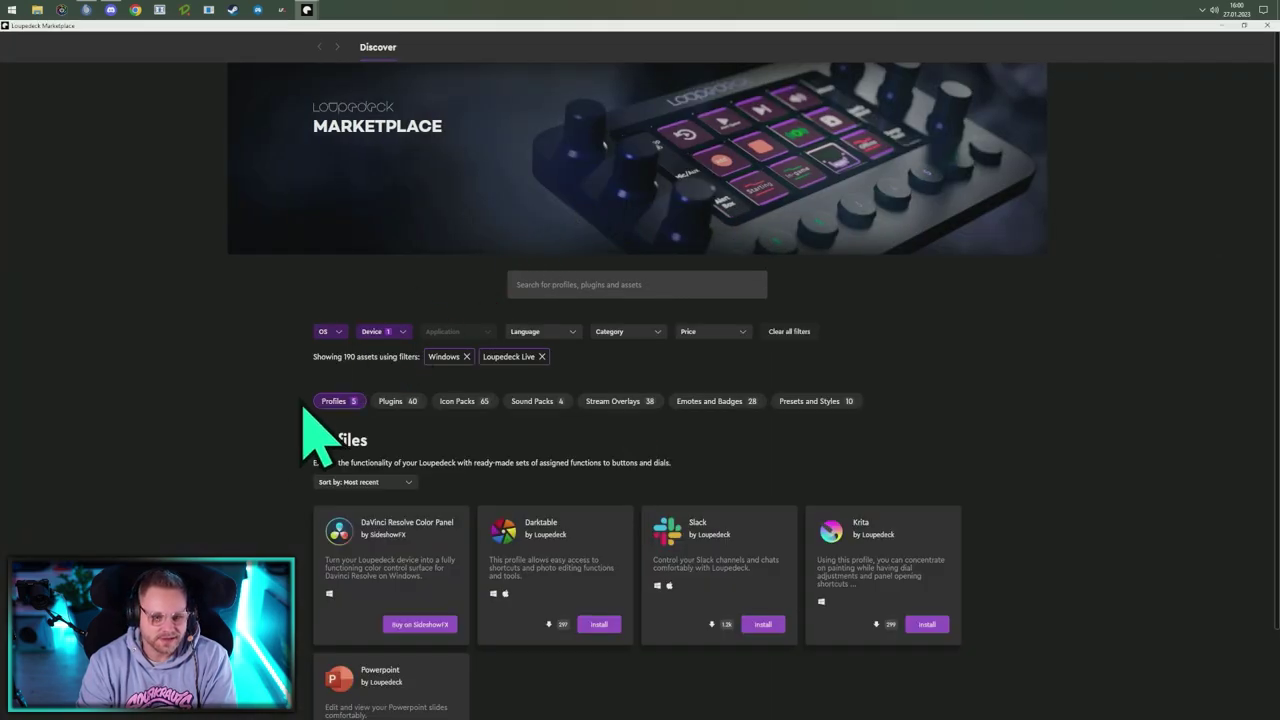
{"action": "left_click", "coordinate": [386, 402]}
{"action": "scroll", "coordinate": [250, 442], "scroll_direction": "down", "scroll_amount": 2}
{"action": "scroll", "coordinate": [262, 467], "scroll_direction": "down", "scroll_amount": 1}
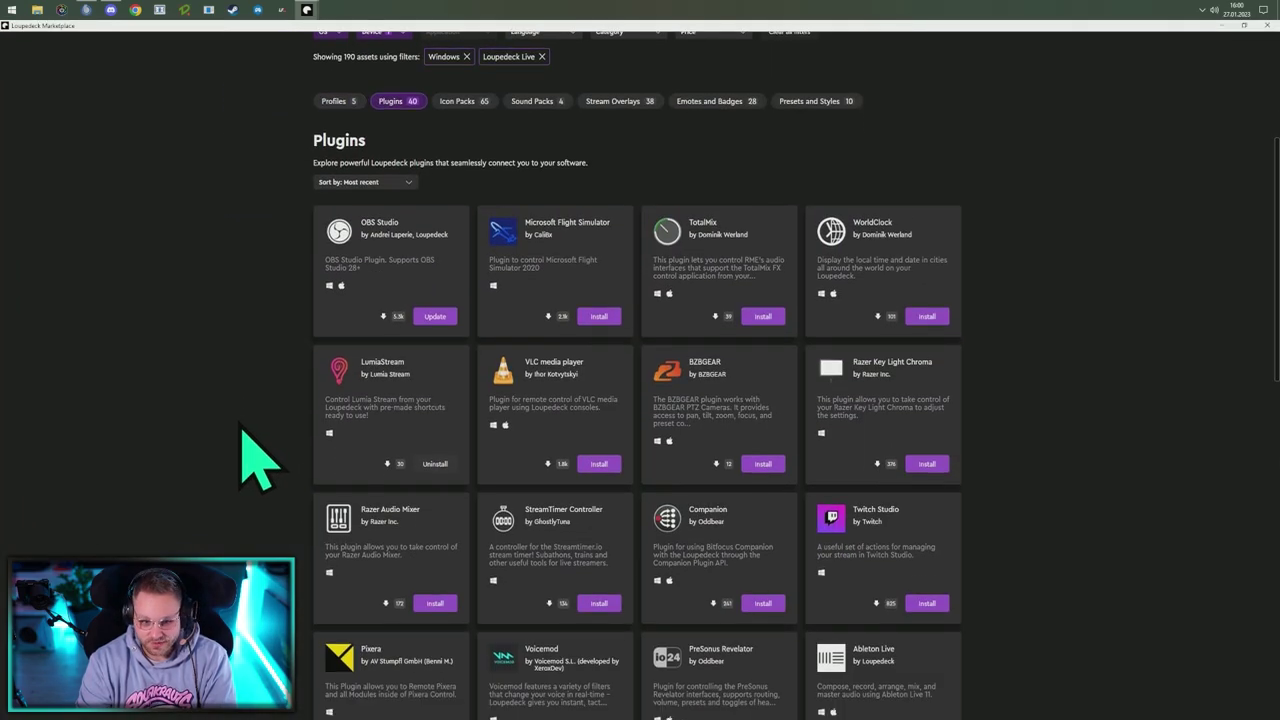
{"action": "scroll", "coordinate": [243, 430], "scroll_direction": "down", "scroll_amount": 2}
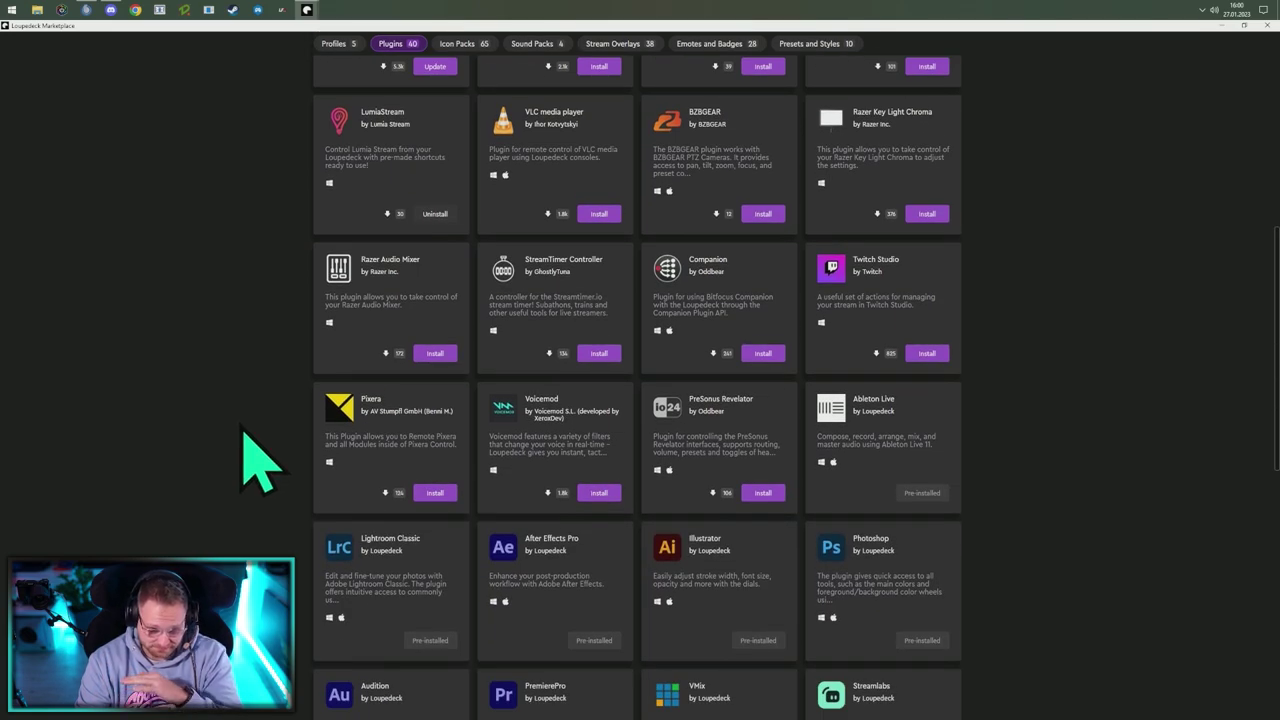
{"action": "scroll", "coordinate": [255, 462], "scroll_direction": "down", "scroll_amount": 1}
{"action": "scroll", "coordinate": [257, 461], "scroll_direction": "down", "scroll_amount": 2}
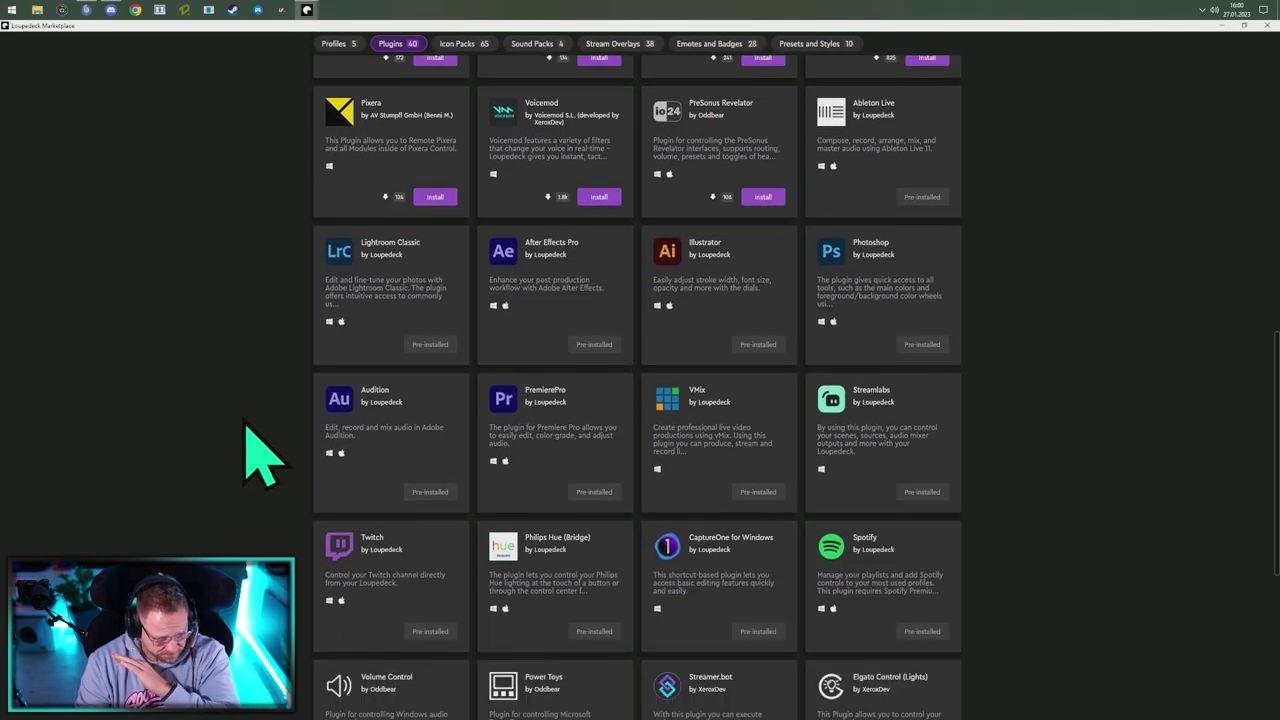
{"action": "scroll", "coordinate": [262, 462], "scroll_direction": "down", "scroll_amount": 1}
{"action": "scroll", "coordinate": [260, 460], "scroll_direction": "down", "scroll_amount": 1}
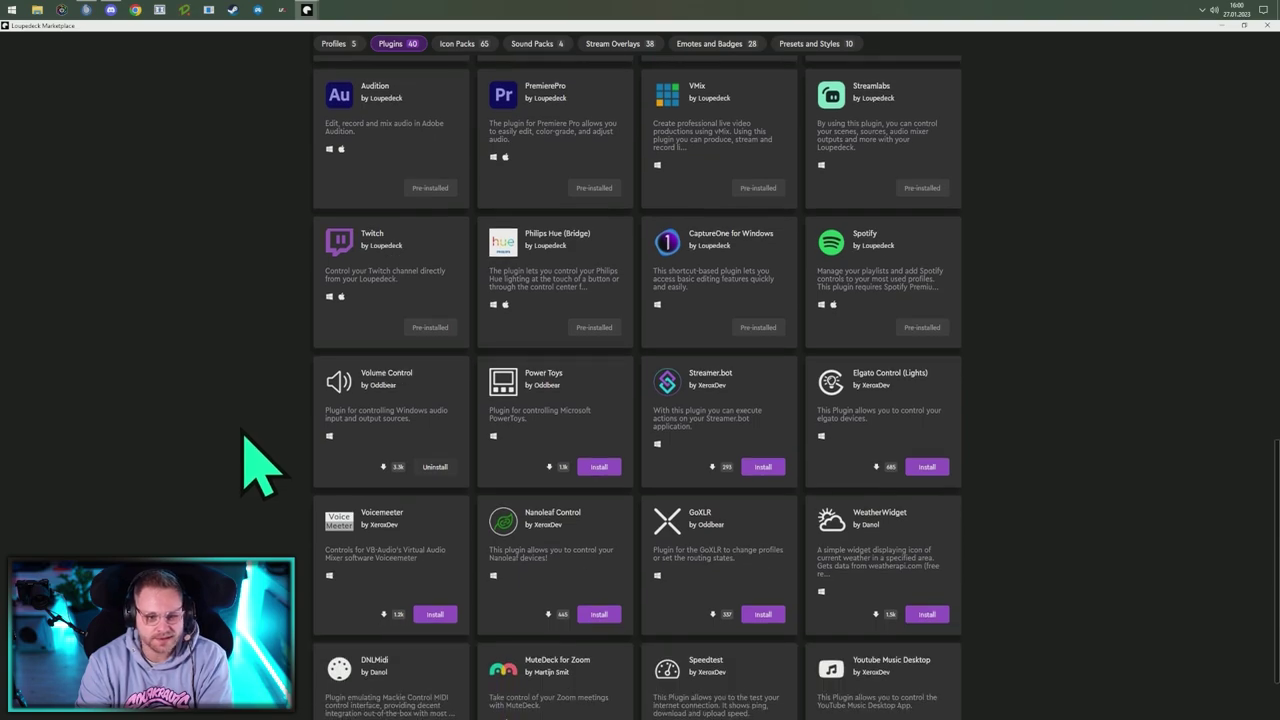
{"action": "scroll", "coordinate": [245, 440], "scroll_direction": "down", "scroll_amount": 1}
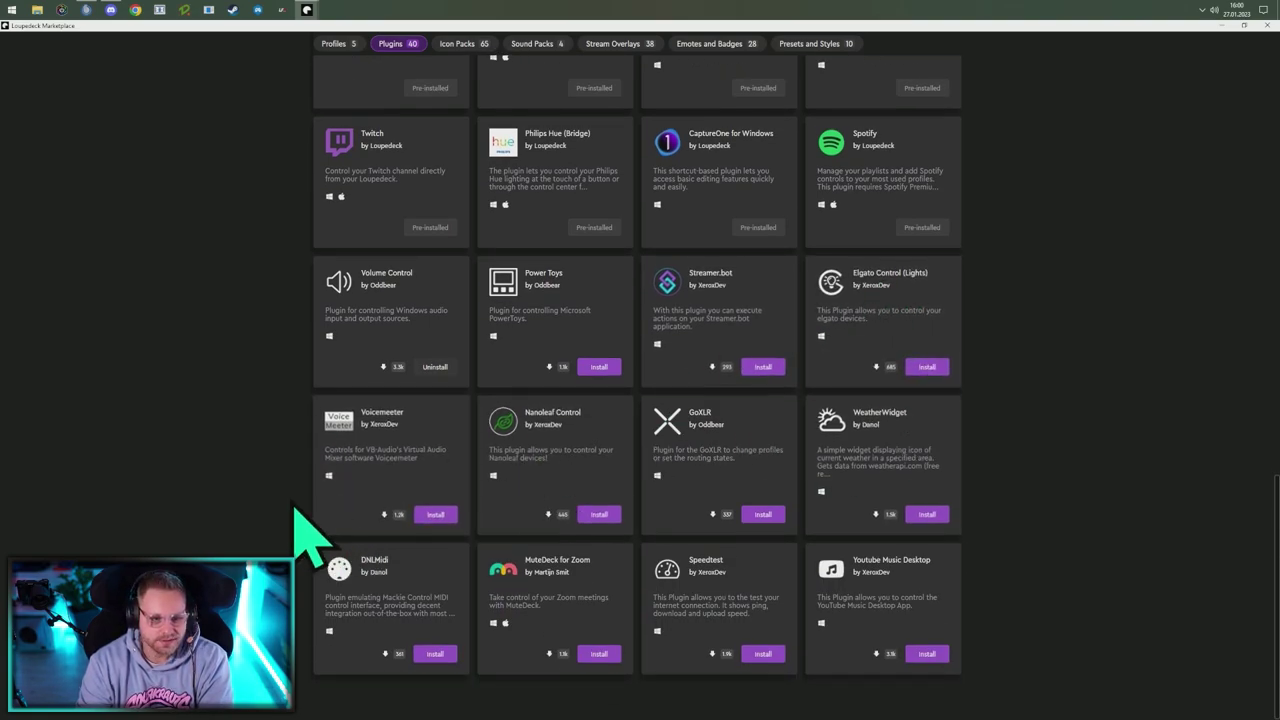
{"action": "scroll", "coordinate": [282, 508], "scroll_direction": "down", "scroll_amount": 1}
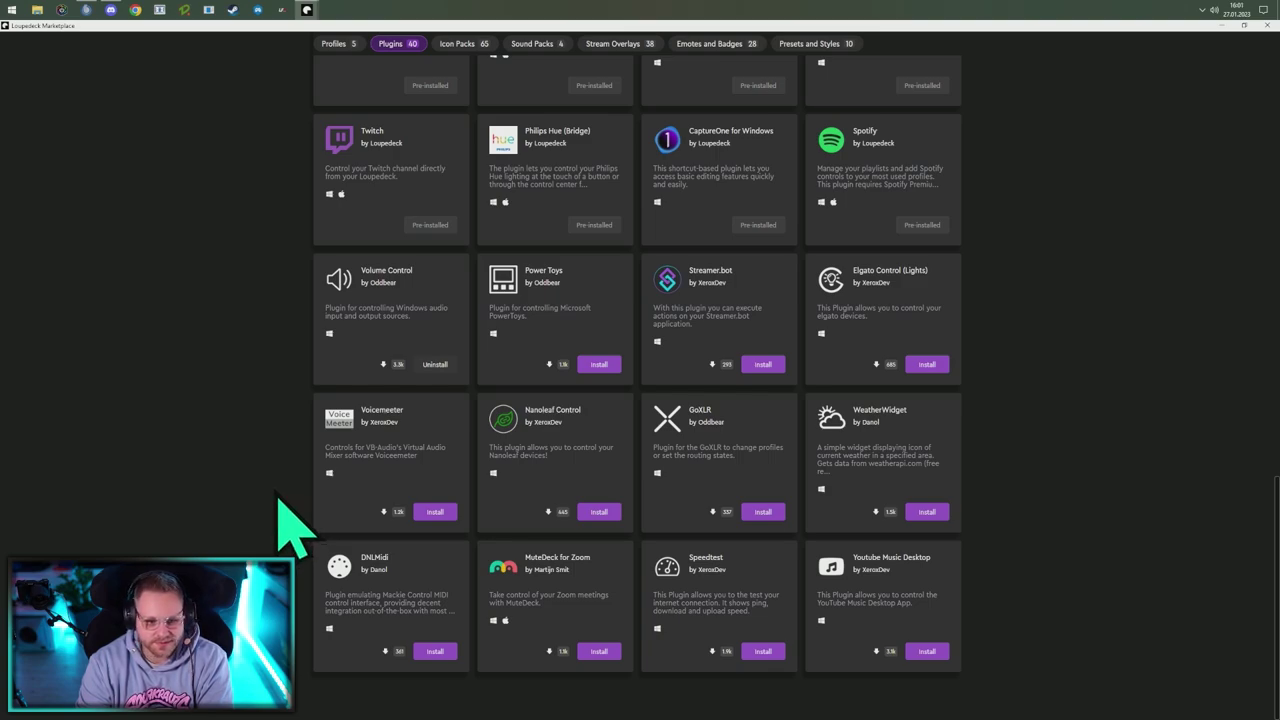
{"action": "scroll", "coordinate": [285, 522], "scroll_direction": "up", "scroll_amount": 6}
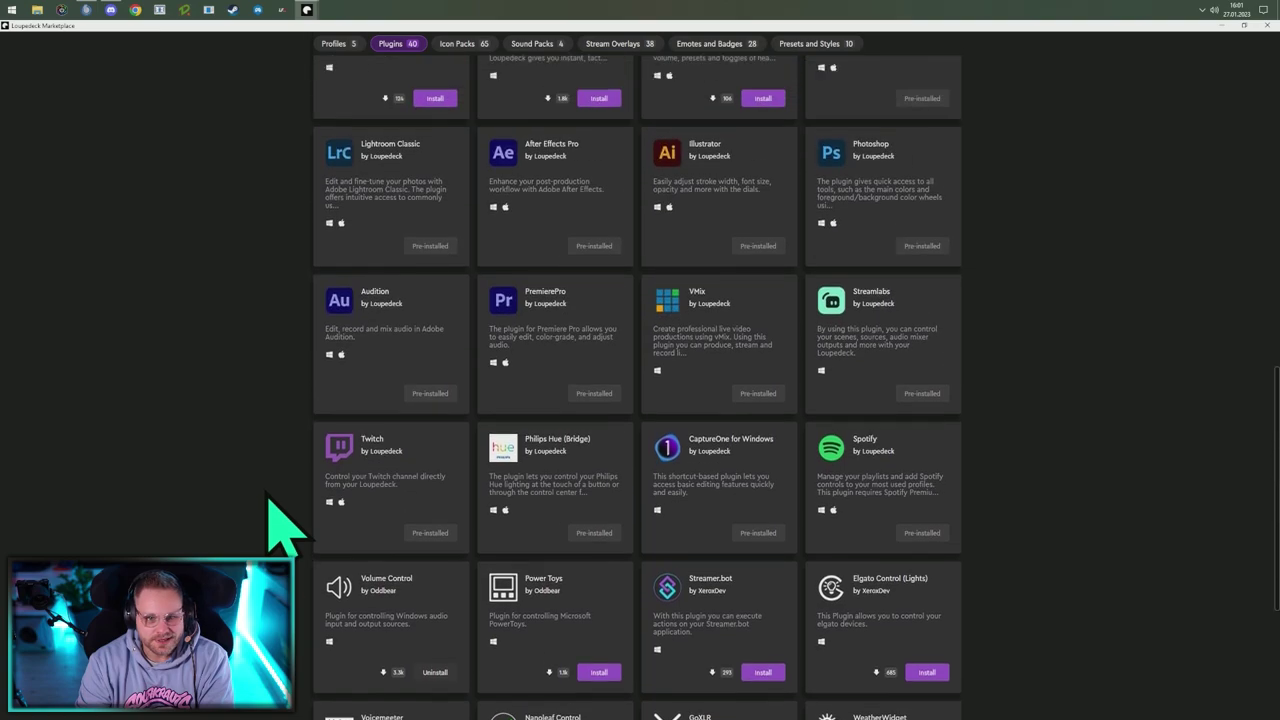
{"action": "scroll", "coordinate": [273, 490], "scroll_direction": "up", "scroll_amount": 5}
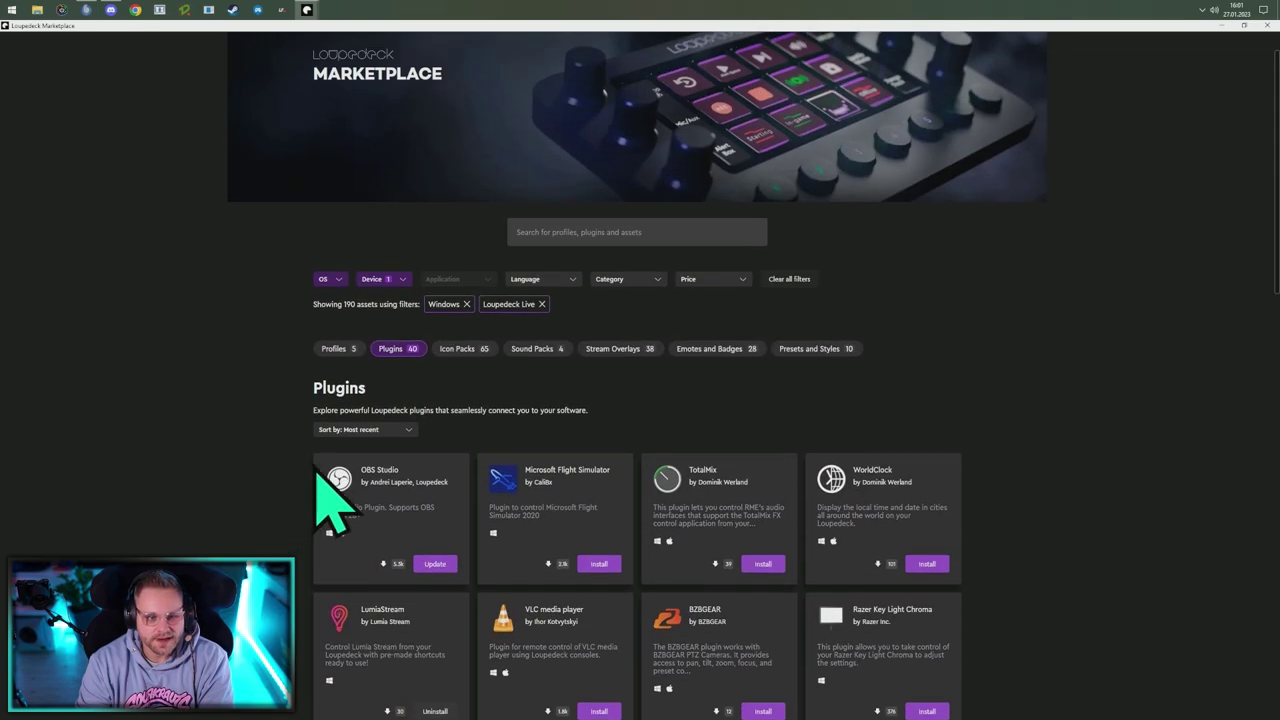
Remove the Windows and Loupedeck Live filters and browse the unfiltered plugin list.
{"action": "left_click", "coordinate": [466, 304]}
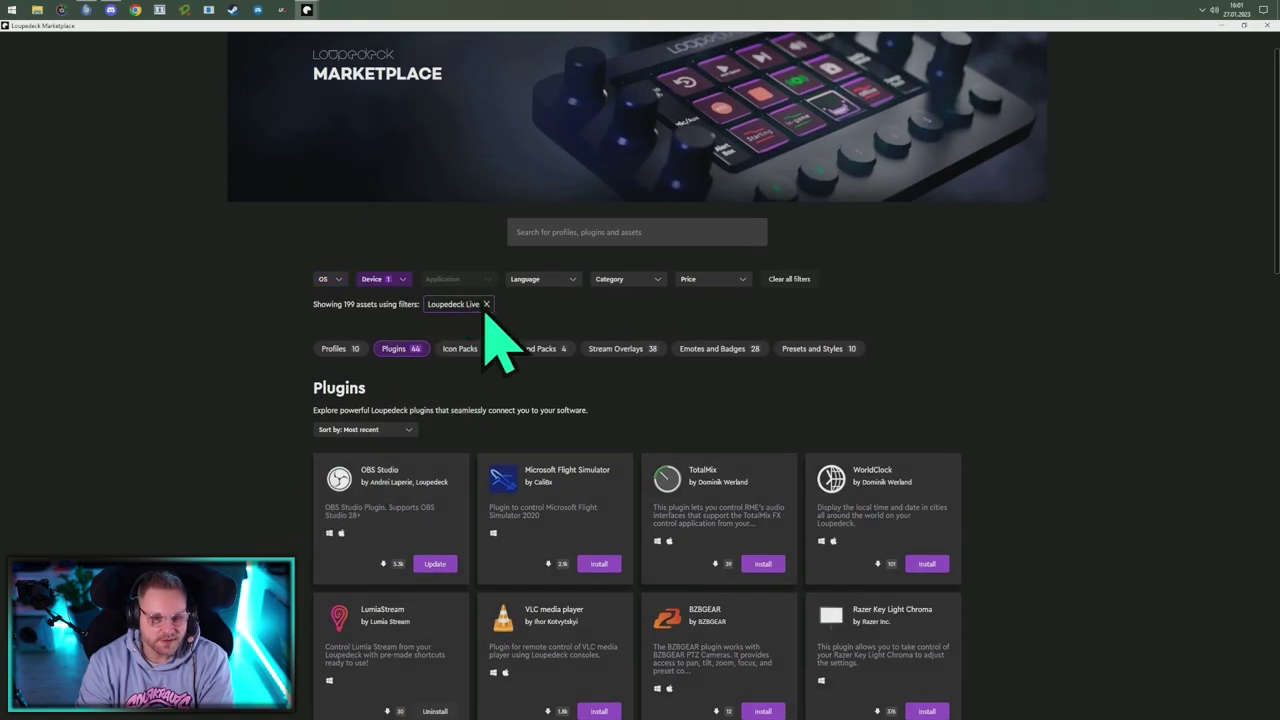
{"action": "left_click", "coordinate": [491, 304]}
{"action": "scroll", "coordinate": [256, 518], "scroll_direction": "down", "scroll_amount": 5}
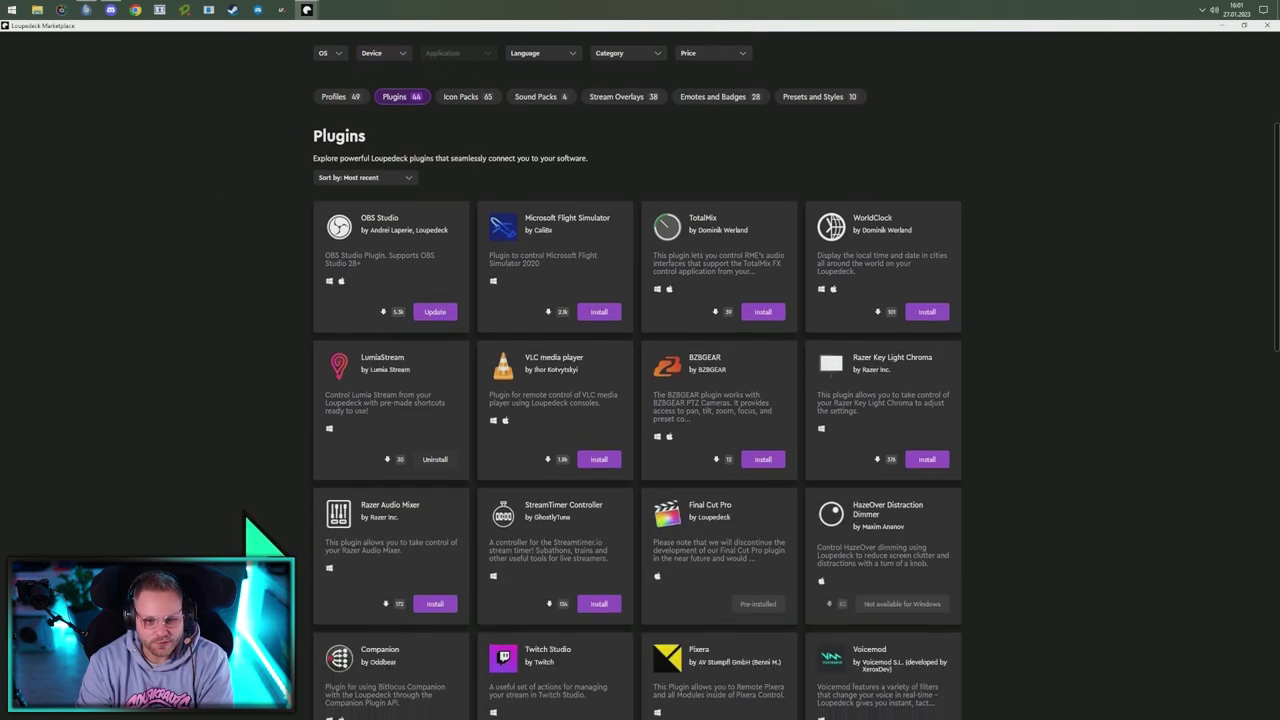
{"action": "scroll", "coordinate": [256, 518], "scroll_direction": "down", "scroll_amount": 3}
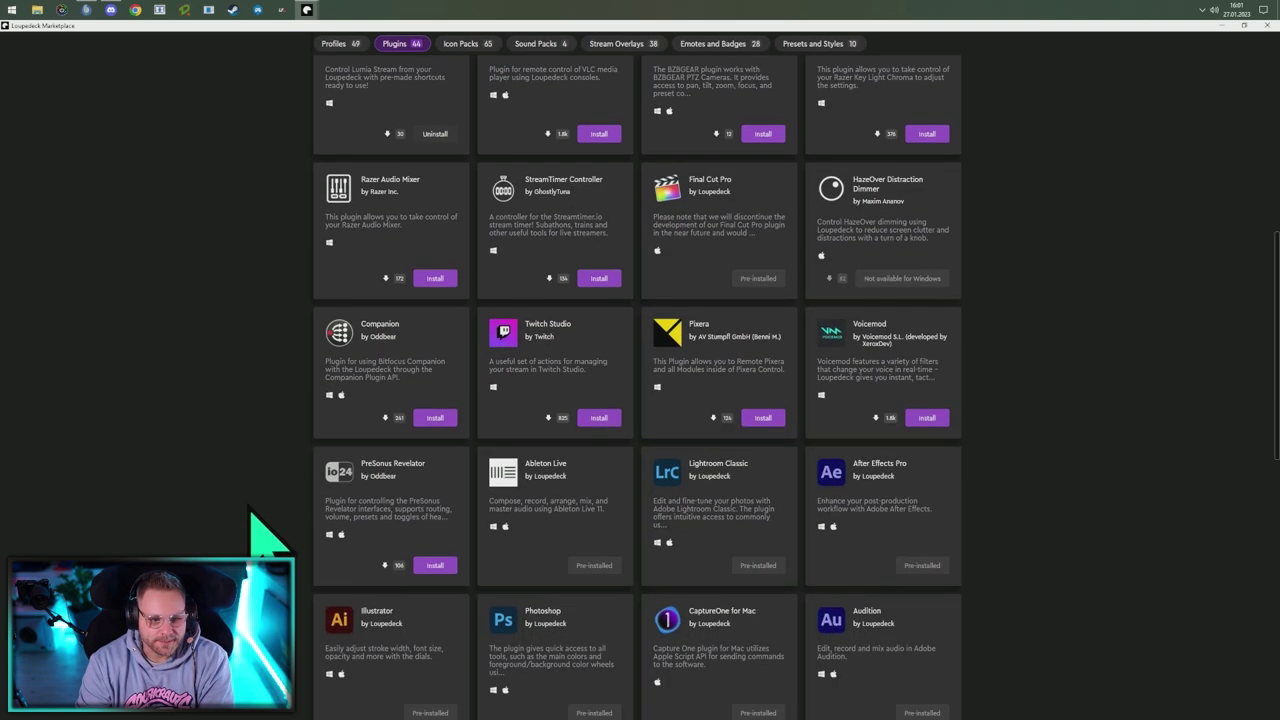
{"action": "scroll", "coordinate": [251, 507], "scroll_direction": "down", "scroll_amount": 1}
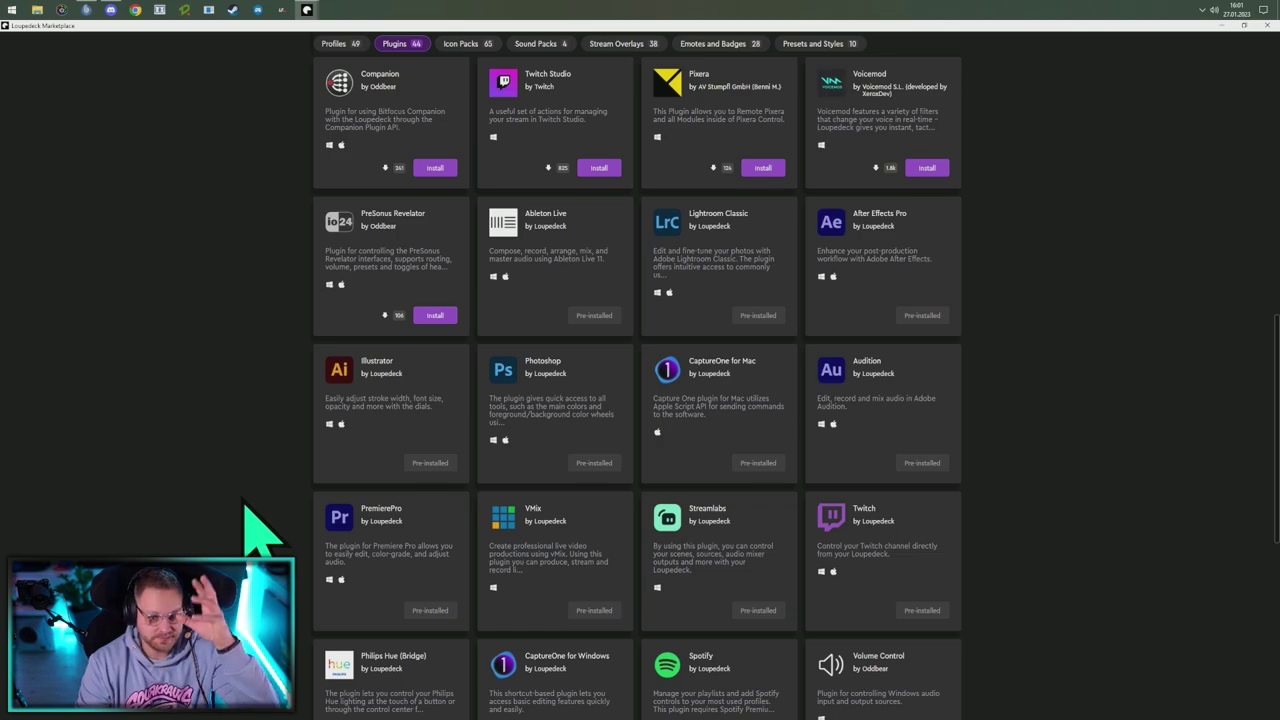
{"action": "scroll", "coordinate": [285, 510], "scroll_direction": "up", "scroll_amount": 9}
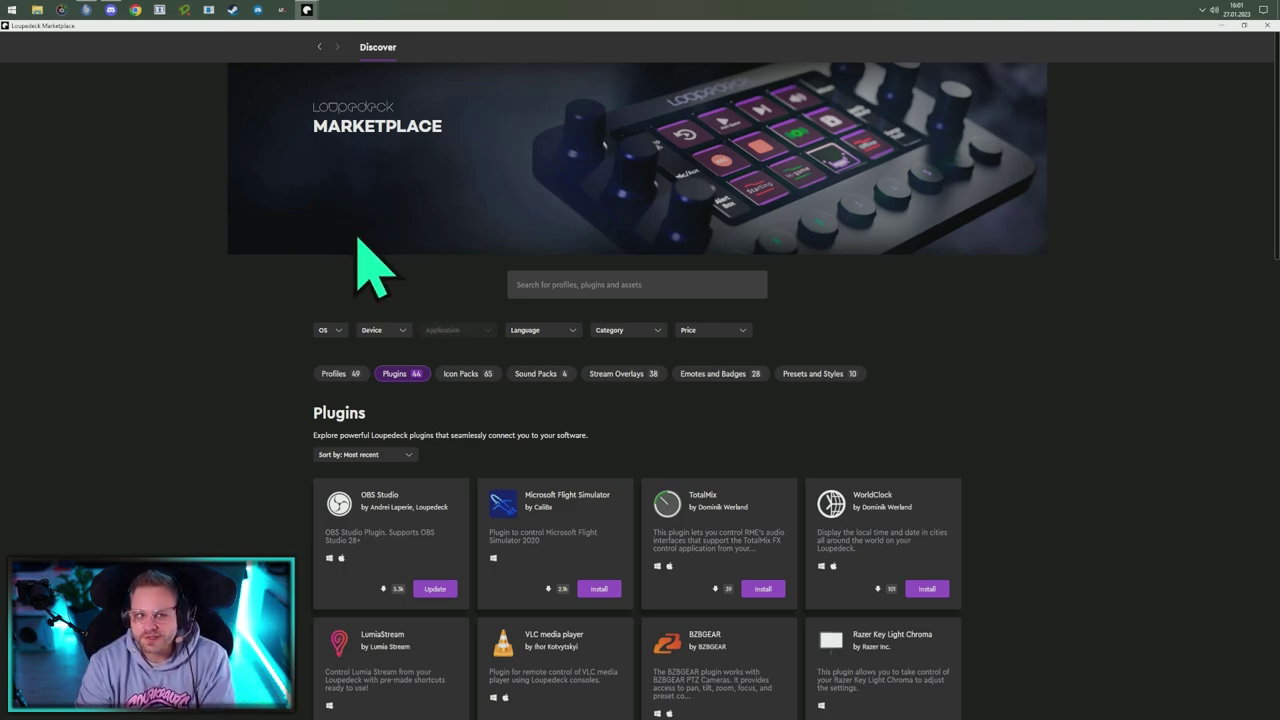
View the icon packs and the sound packs offered in the Marketplace.
{"action": "left_click", "coordinate": [468, 378]}
{"action": "scroll", "coordinate": [430, 420], "scroll_direction": "down", "scroll_amount": 2}
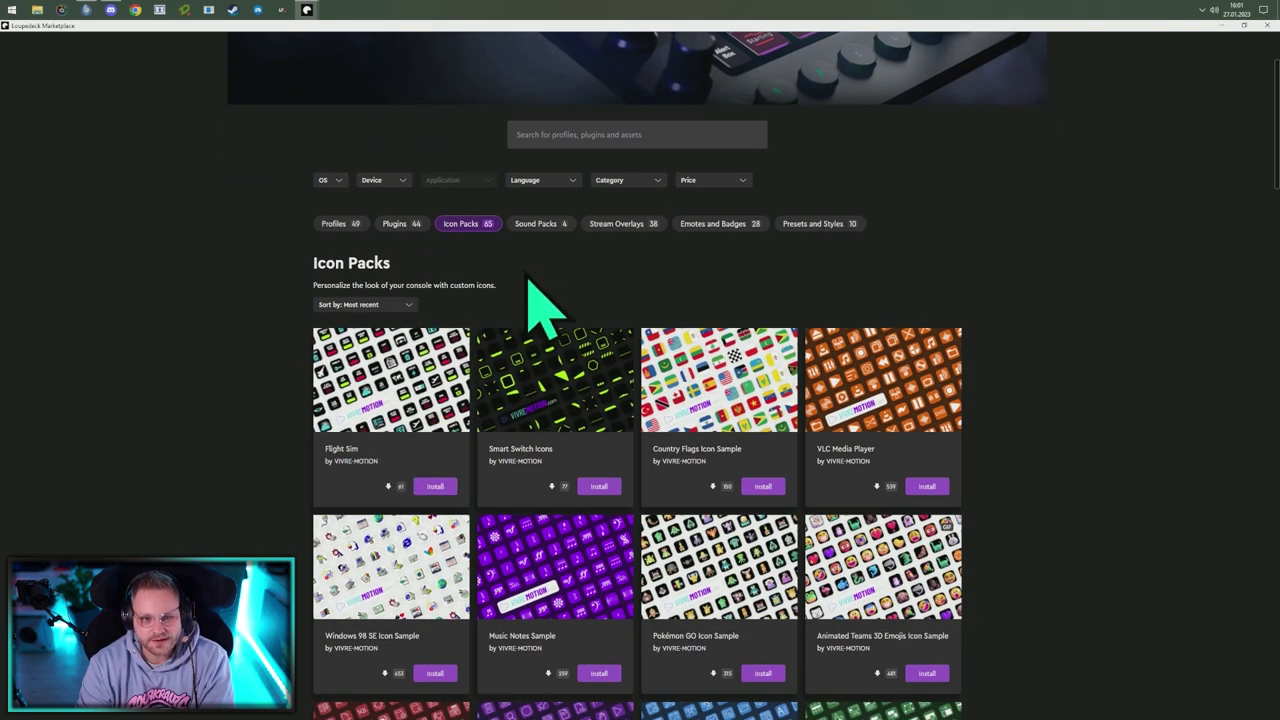
{"action": "left_click", "coordinate": [530, 225]}
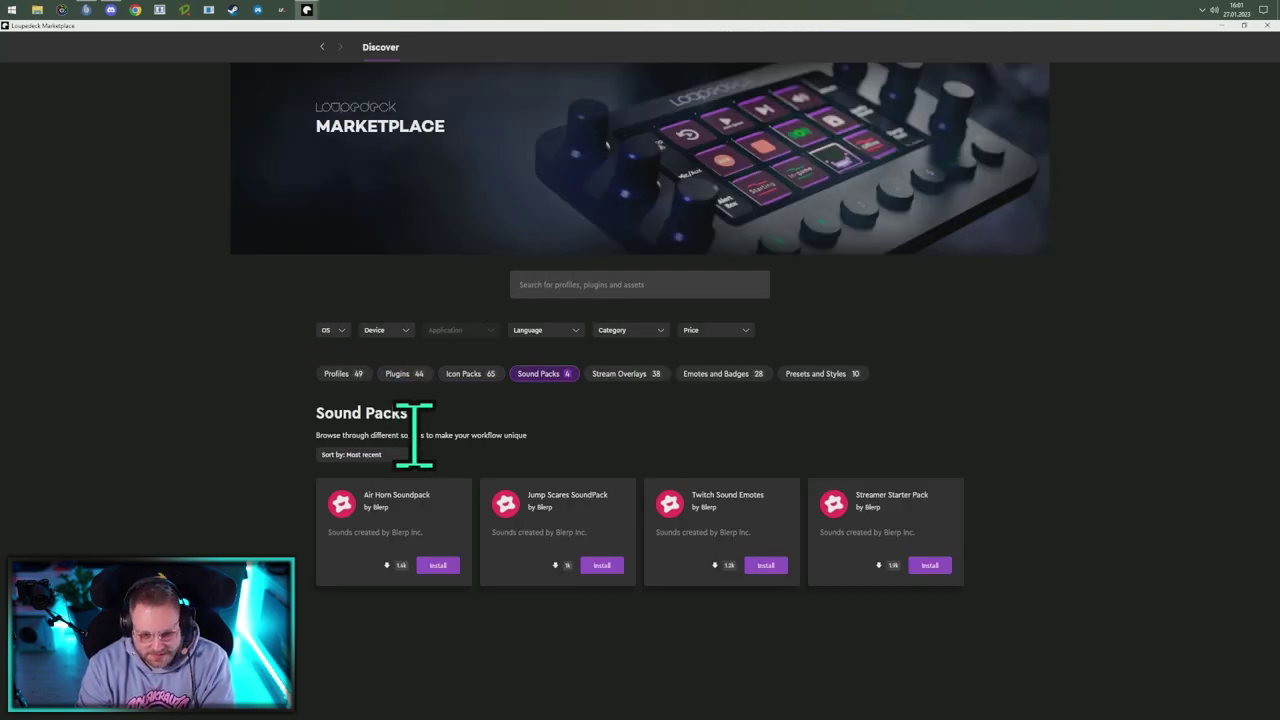
View the stream overlays, the emotes and badges, and the presets and styles offered in the Marketplace.
{"action": "left_click", "coordinate": [626, 378]}
{"action": "scroll", "coordinate": [572, 540], "scroll_direction": "down", "scroll_amount": 3}
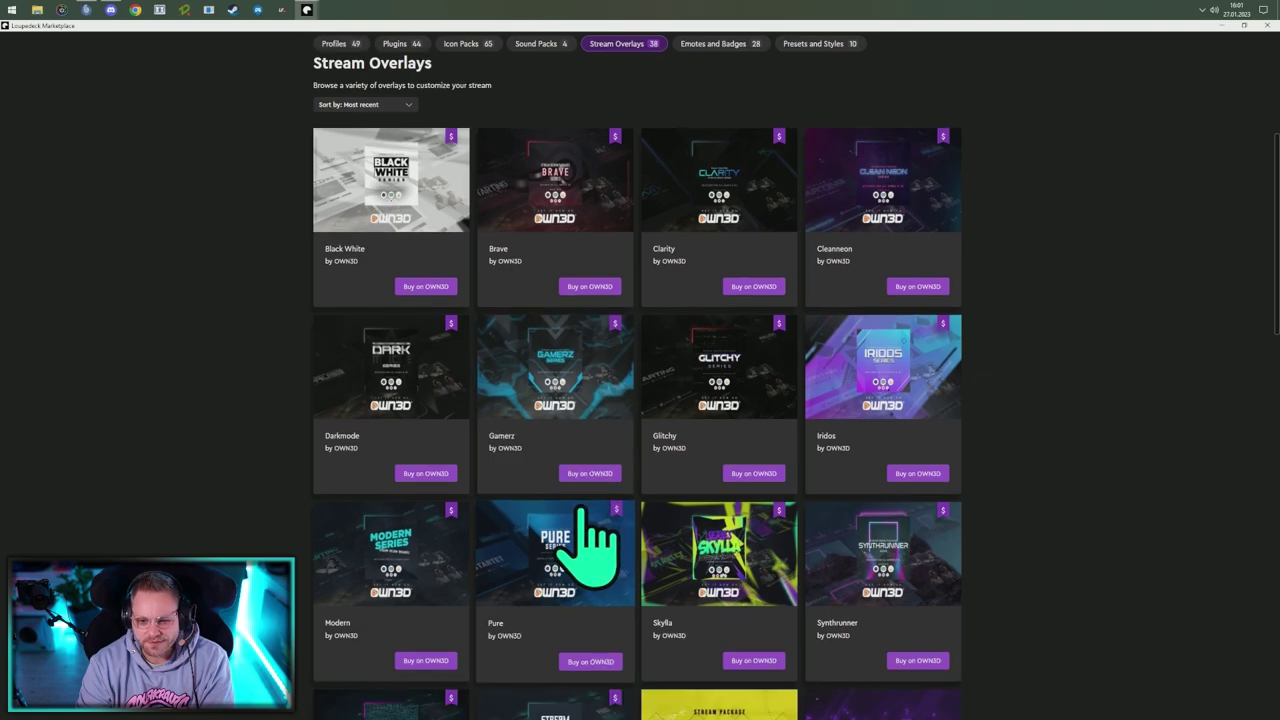
{"action": "scroll", "coordinate": [582, 510], "scroll_direction": "up", "scroll_amount": 3}
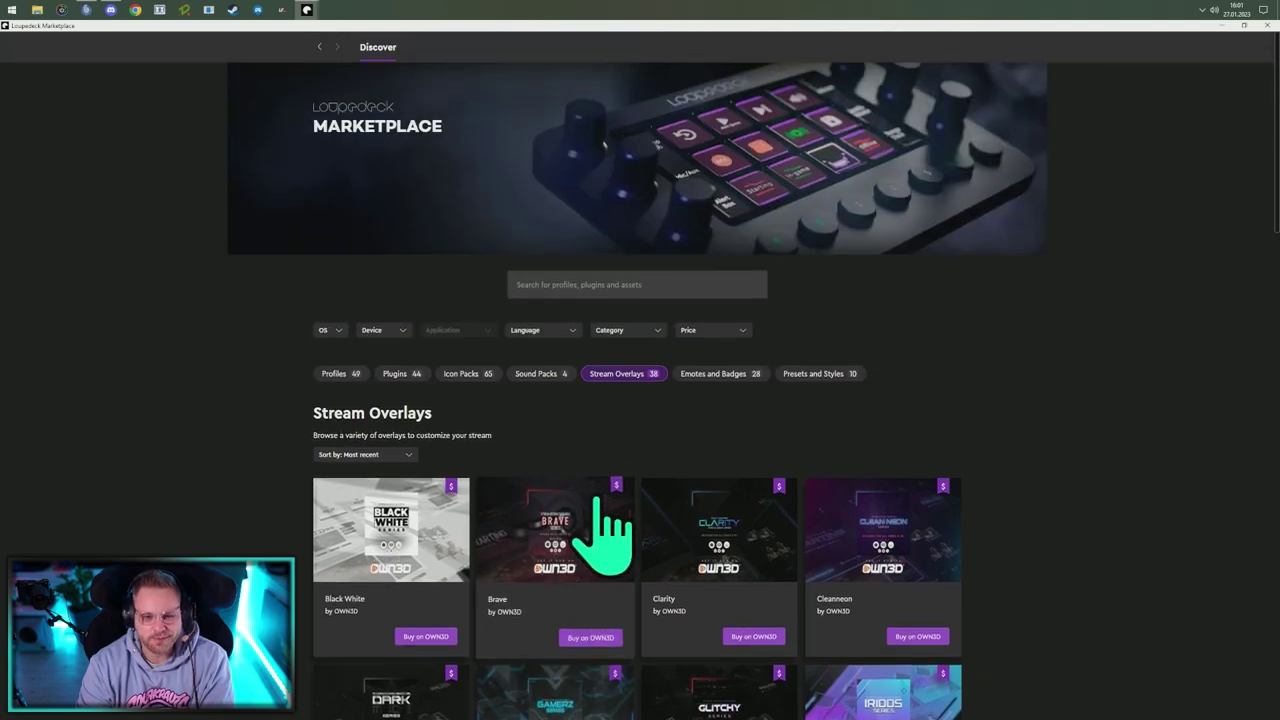
{"action": "left_click", "coordinate": [708, 374]}
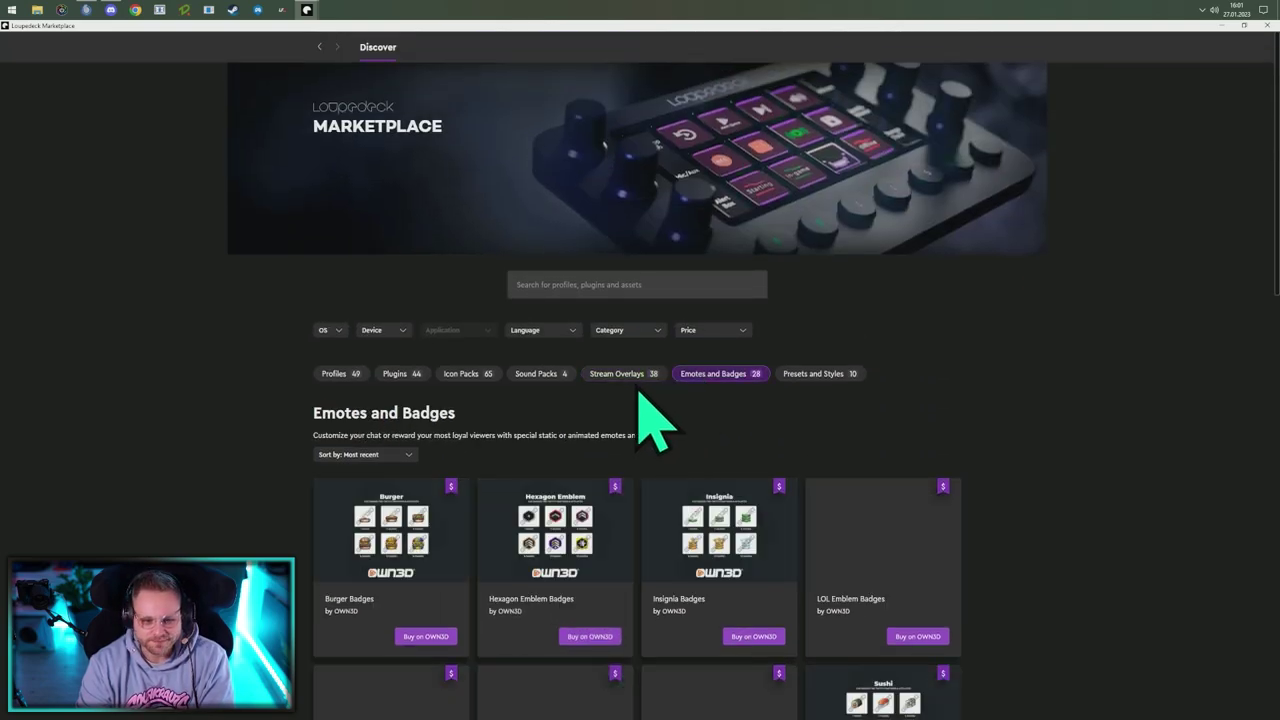
{"action": "left_click", "coordinate": [818, 376]}
{"action": "scroll", "coordinate": [532, 430], "scroll_direction": "down", "scroll_amount": 3}
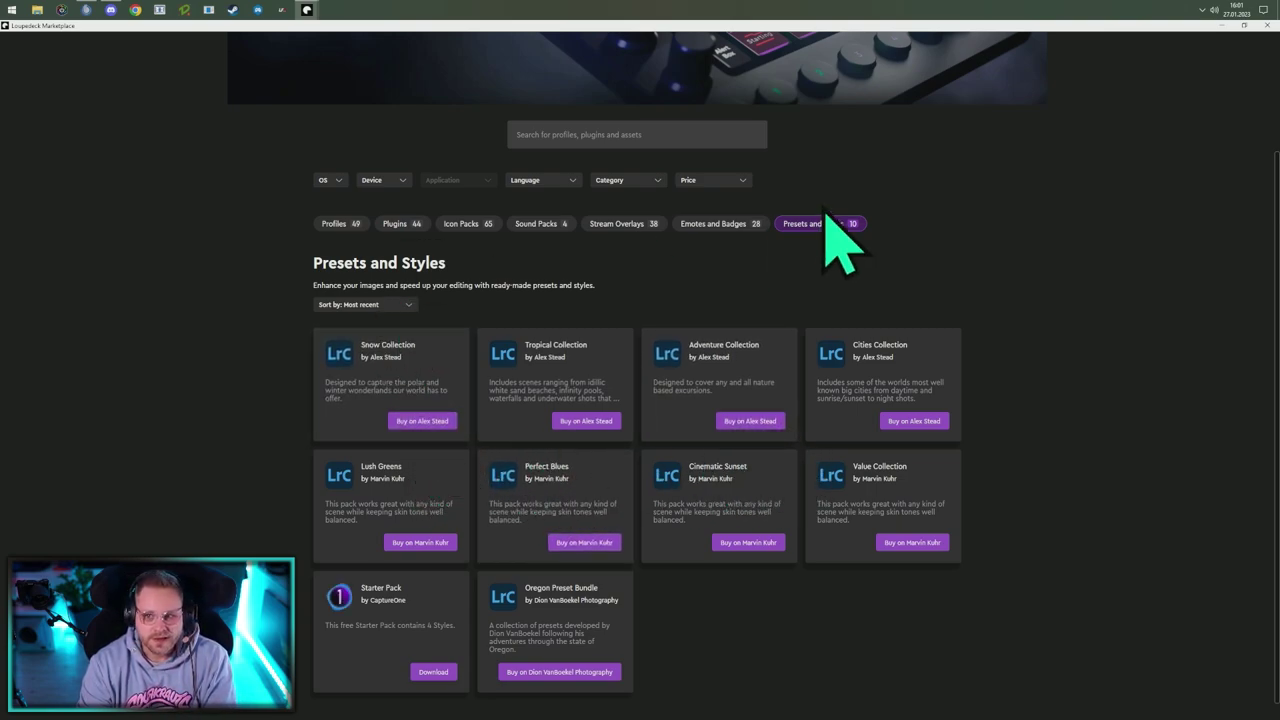
Return to the Marketplace's profiles, look over the listing, and close the Marketplace.
{"action": "left_click", "coordinate": [348, 228]}
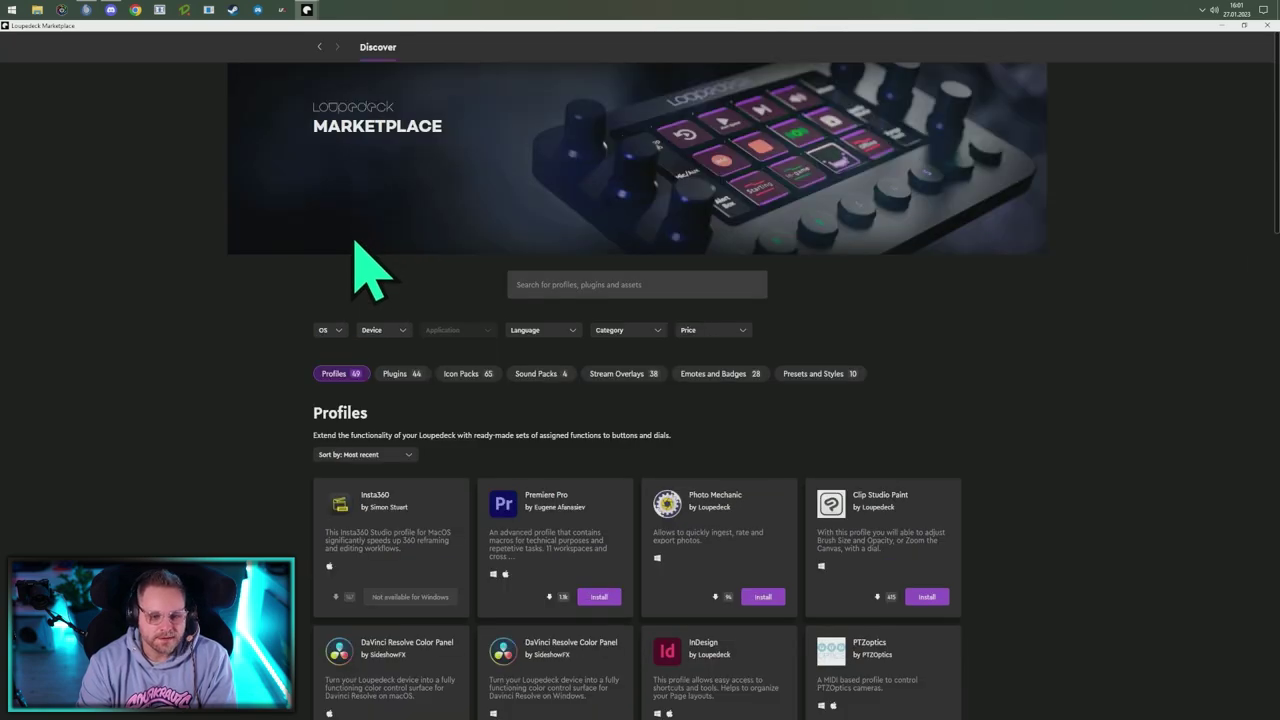
{"action": "scroll", "coordinate": [440, 280], "scroll_direction": "down", "scroll_amount": 1}
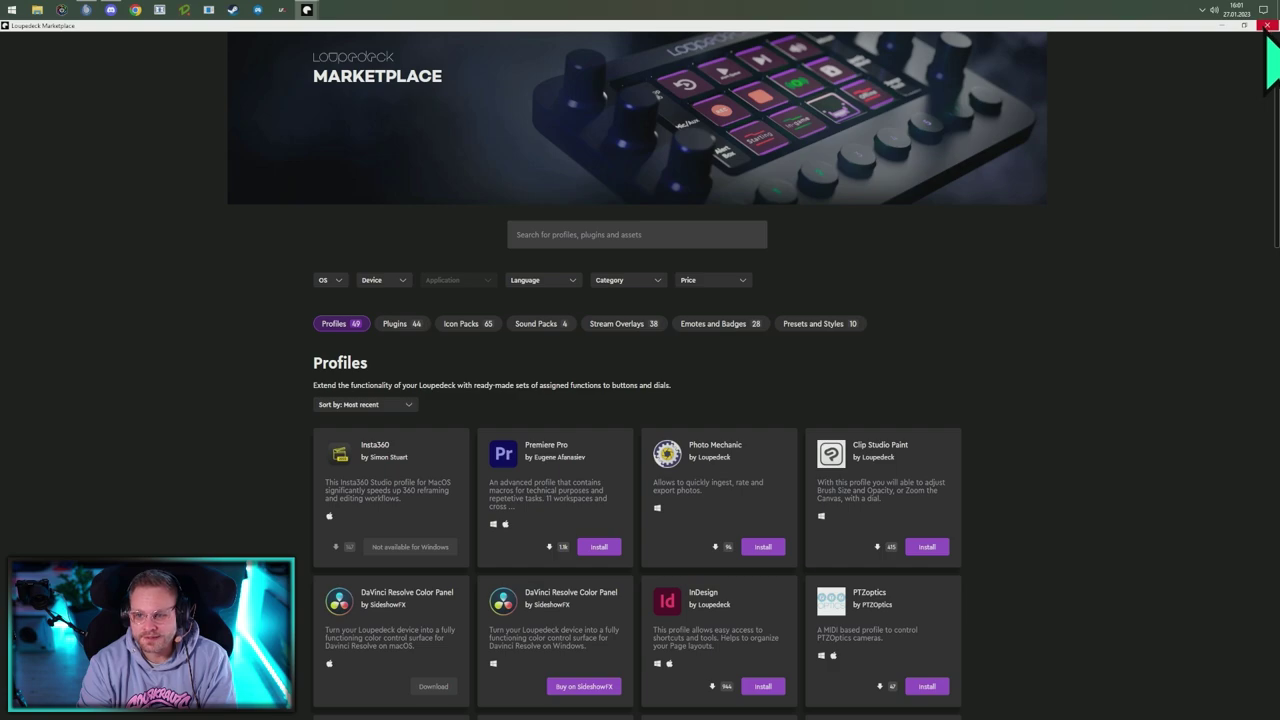
{"action": "left_click", "coordinate": [1267, 25]}
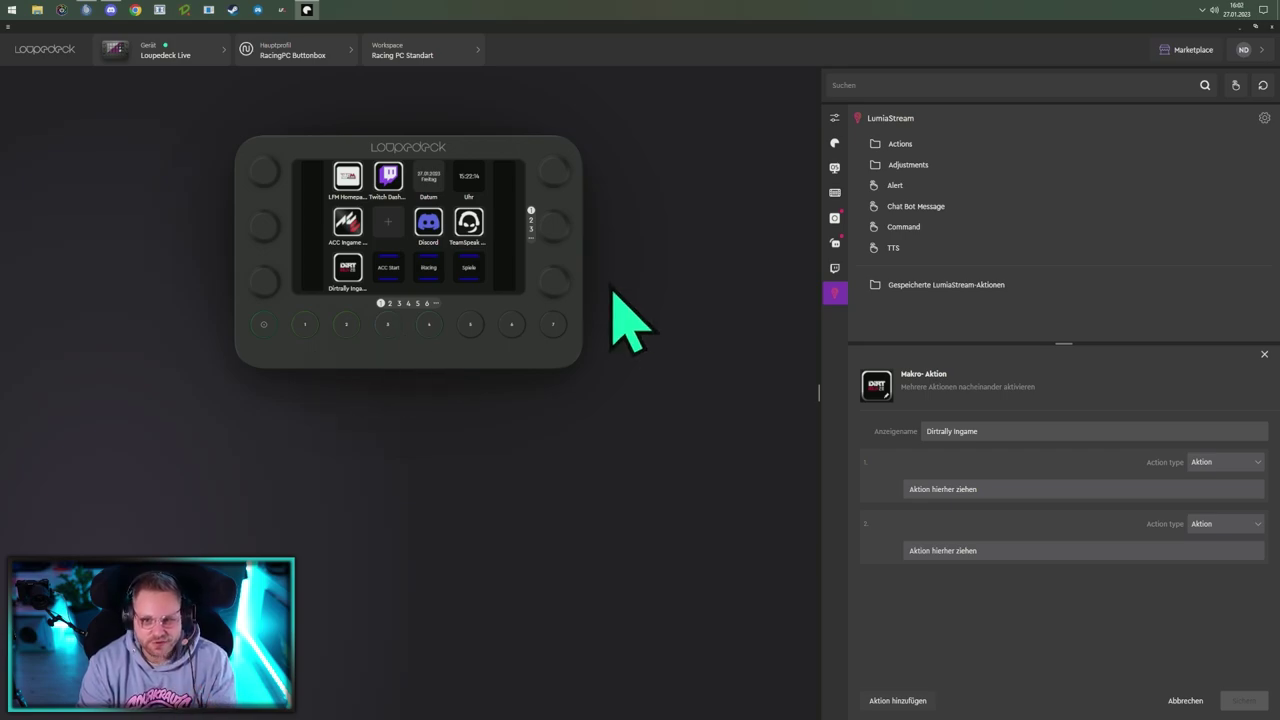
Show the Desktop actions, expand the Kontrollzentrum group, and browse the available system actions.
{"action": "left_click", "coordinate": [835, 168]}
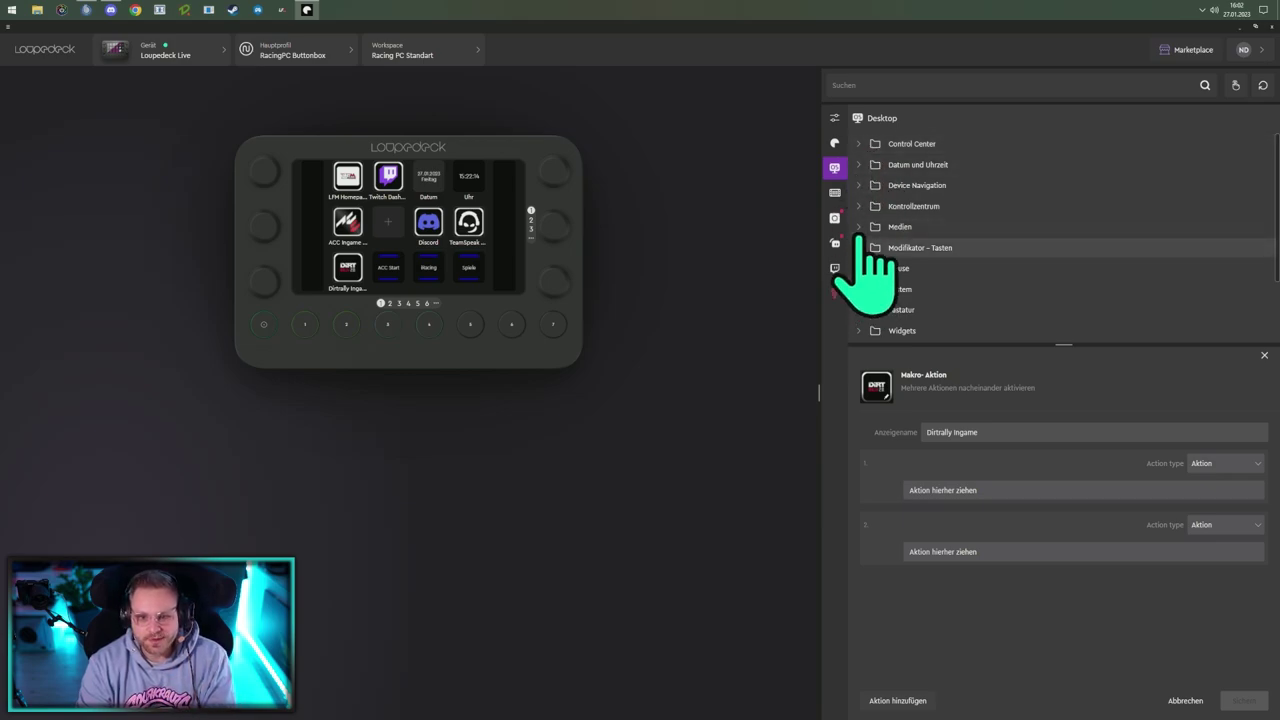
{"action": "left_click", "coordinate": [860, 207]}
{"action": "scroll", "coordinate": [870, 230], "scroll_direction": "down", "scroll_amount": 10}
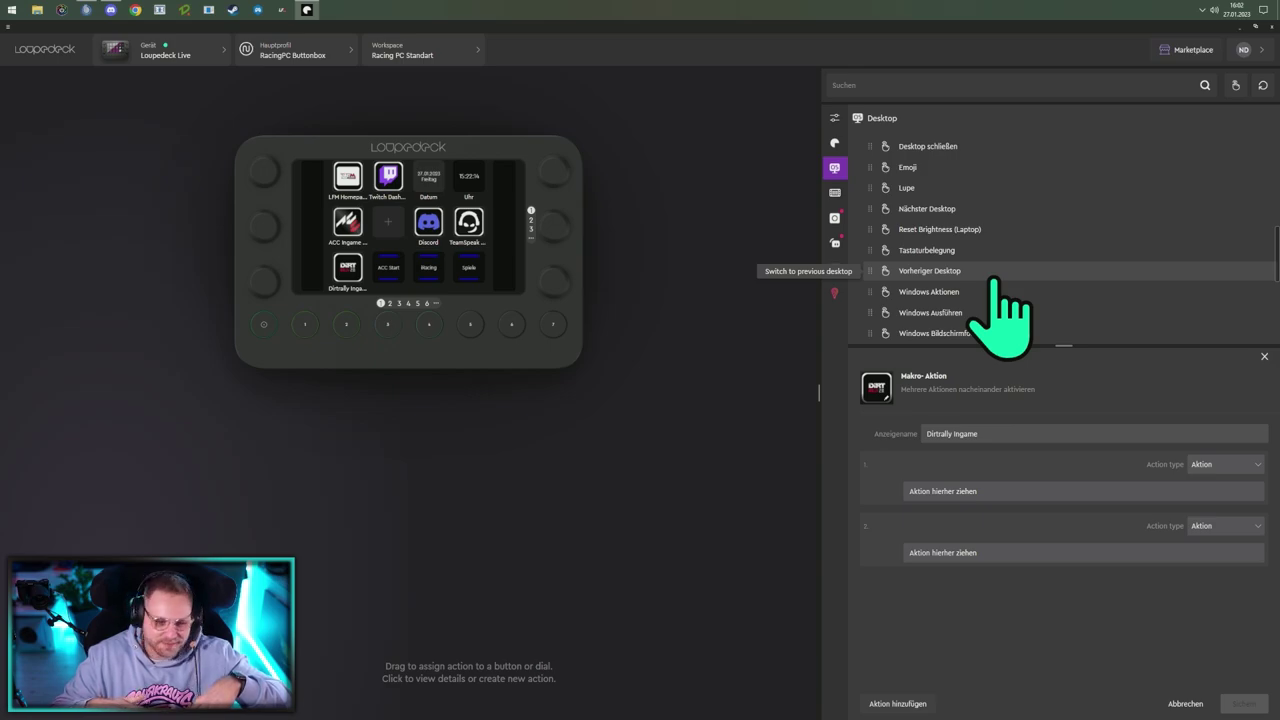
{"action": "scroll", "coordinate": [993, 280], "scroll_direction": "up", "scroll_amount": 10}
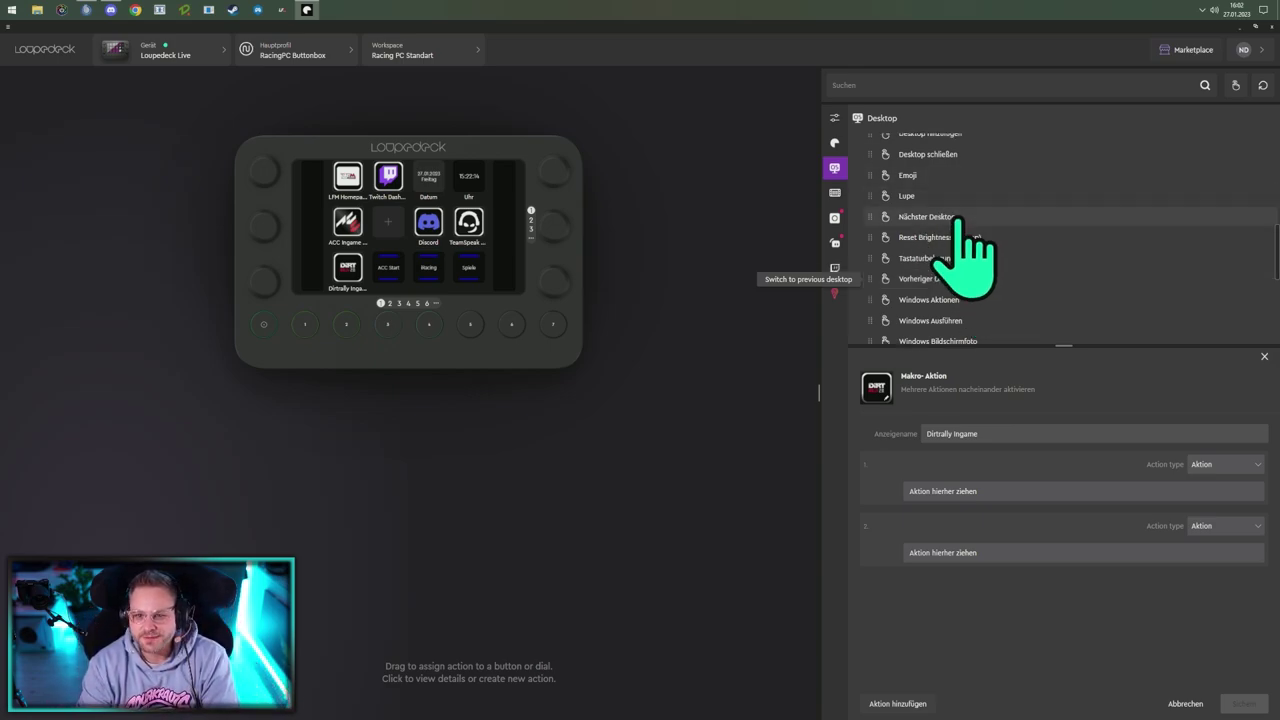
{"action": "scroll", "coordinate": [1013, 258], "scroll_direction": "up", "scroll_amount": 2}
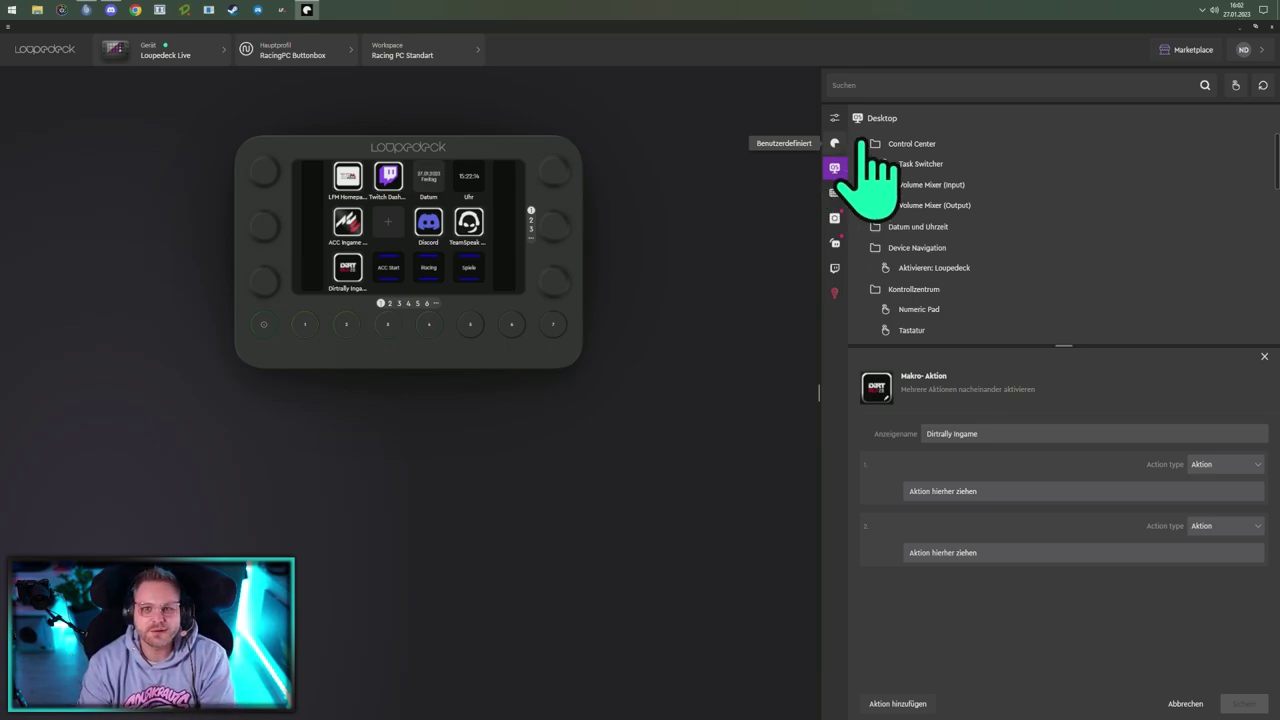
Start a new custom Reglereinstellung and examine its optional pre-rotation action and rotation keyboard commands.
{"action": "left_click", "coordinate": [835, 143]}
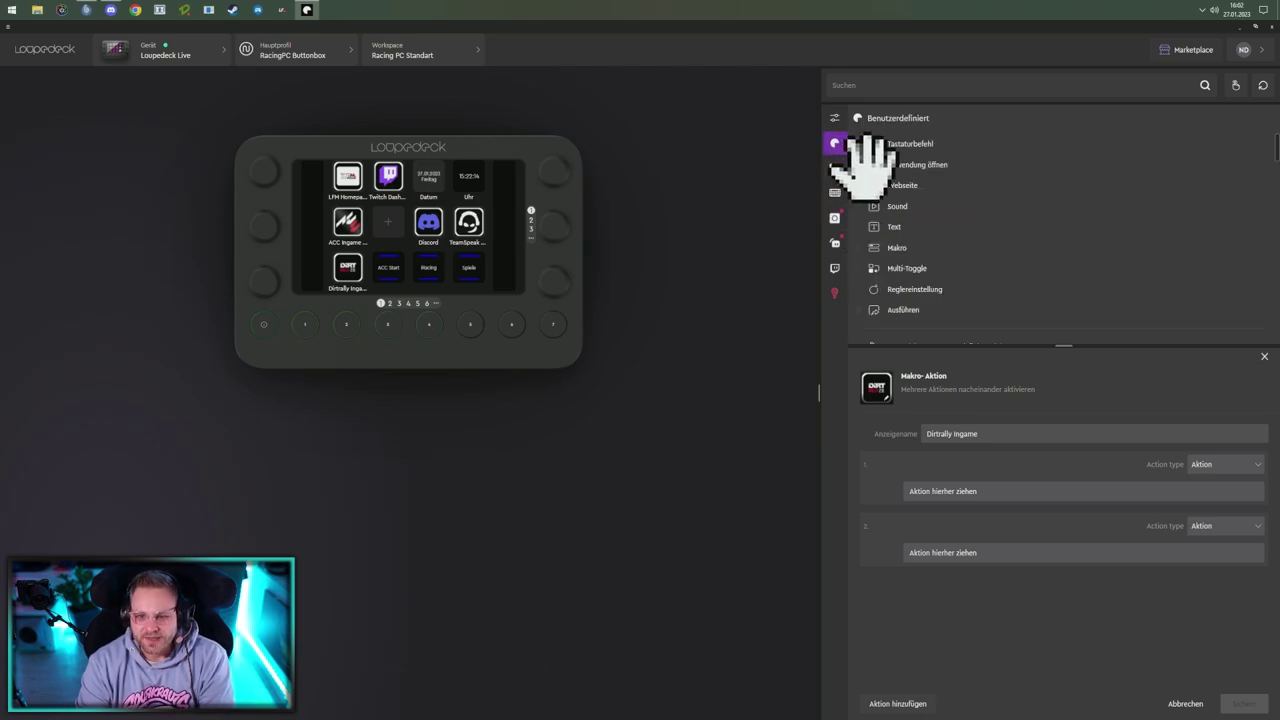
{"action": "left_click", "coordinate": [961, 290]}
{"action": "scroll", "coordinate": [1070, 505], "scroll_direction": "down", "scroll_amount": 3}
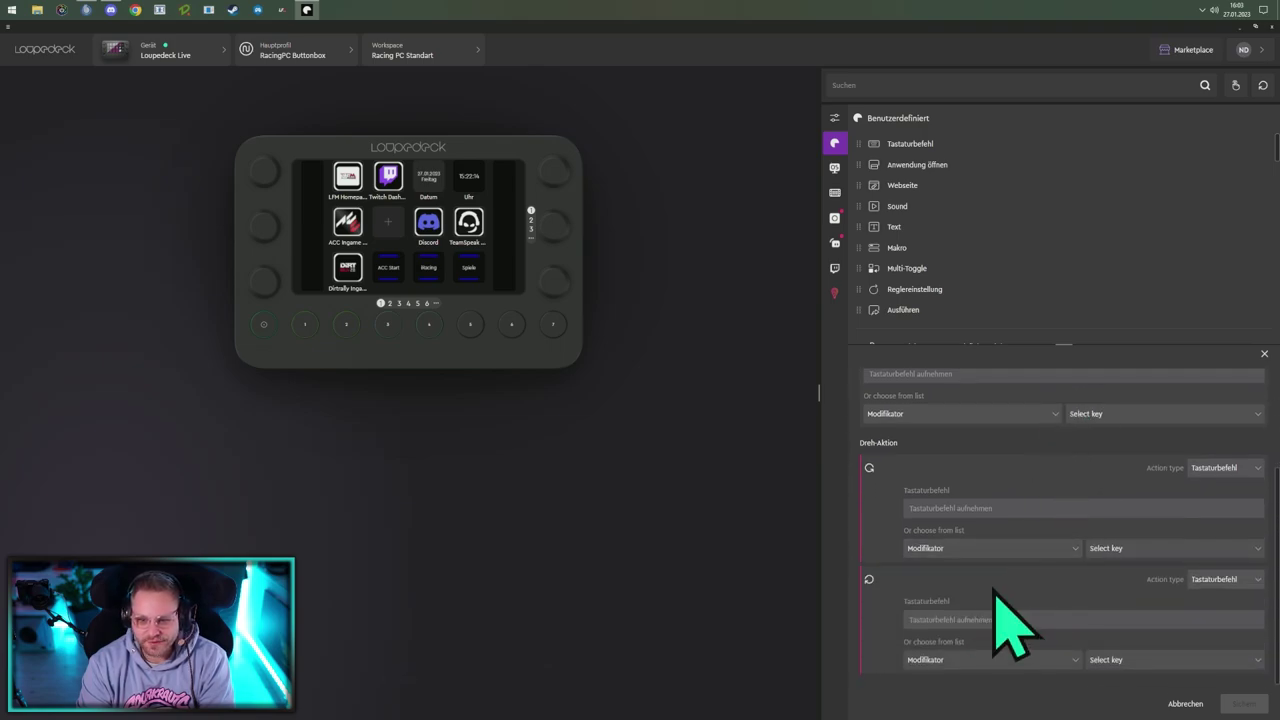
{"action": "scroll", "coordinate": [998, 632], "scroll_direction": "up", "scroll_amount": 2}
{"action": "scroll", "coordinate": [994, 625], "scroll_direction": "down", "scroll_amount": 2}
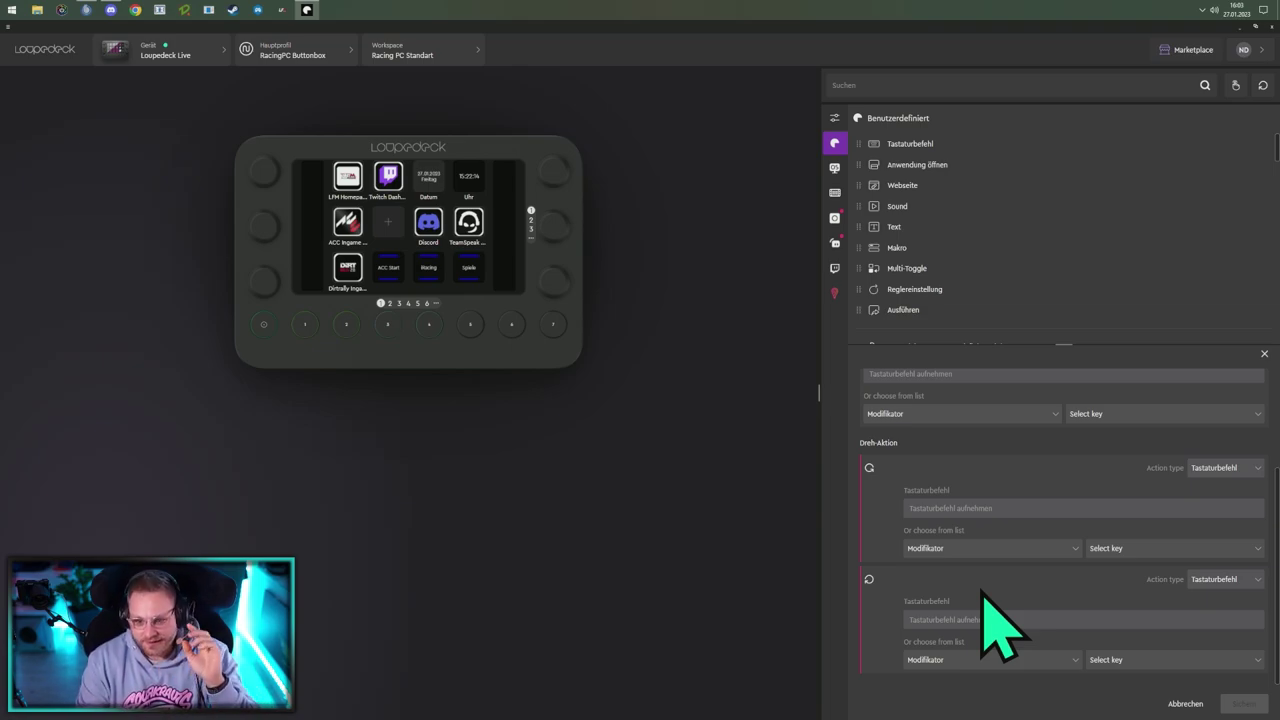
{"action": "scroll", "coordinate": [985, 580], "scroll_direction": "up", "scroll_amount": 3}
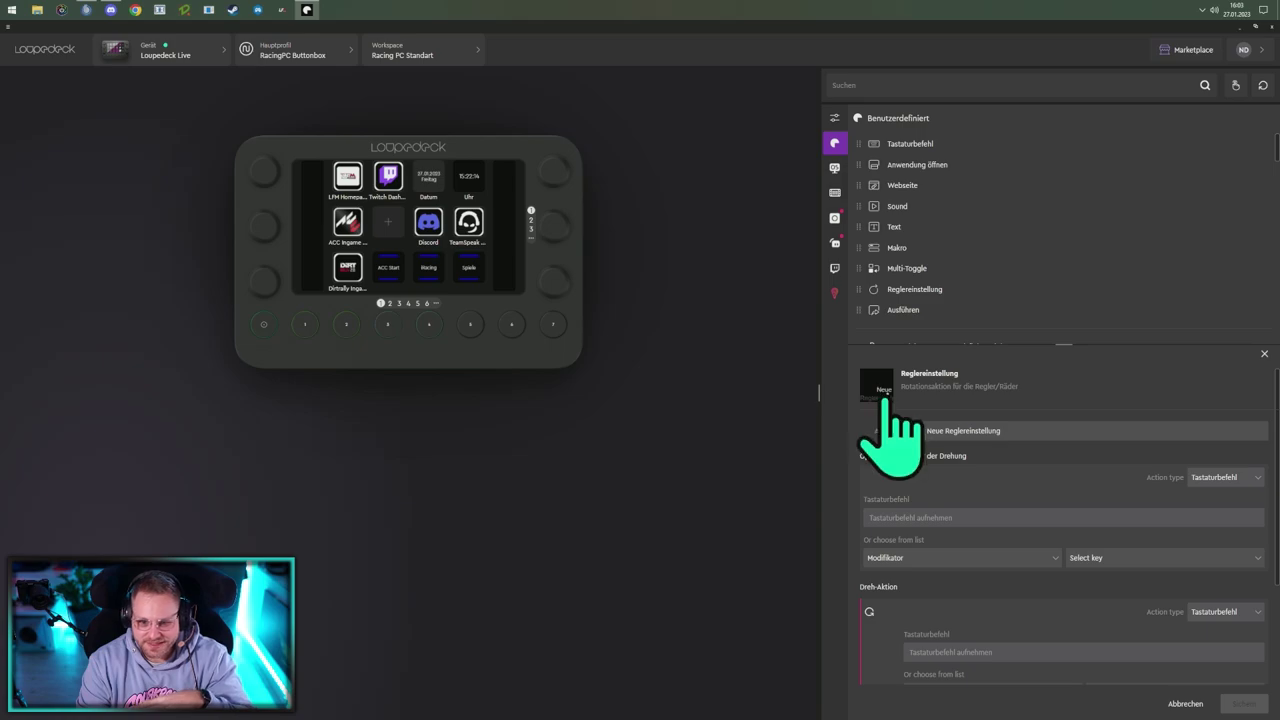
Inspect the dial adjustment's icon options for image files, icon packs and rotation, then cancel the icon editing.
{"action": "left_click", "coordinate": [884, 397]}
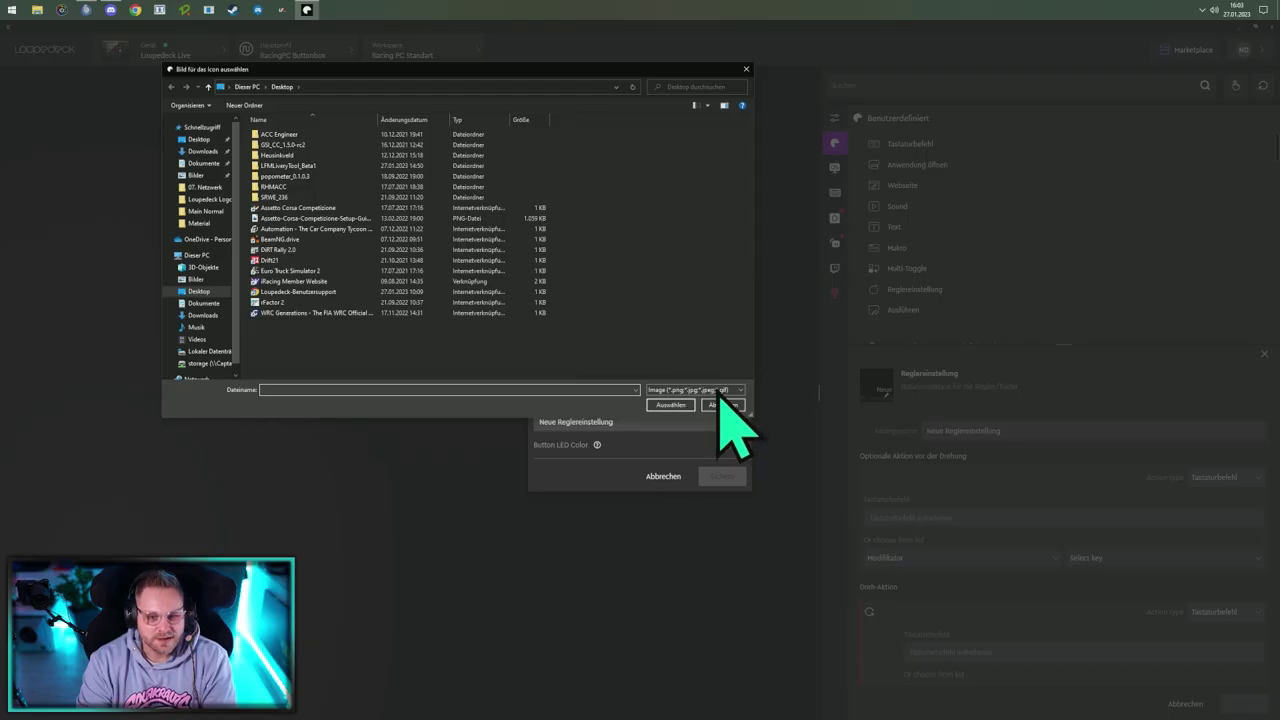
{"action": "left_click", "coordinate": [720, 395]}
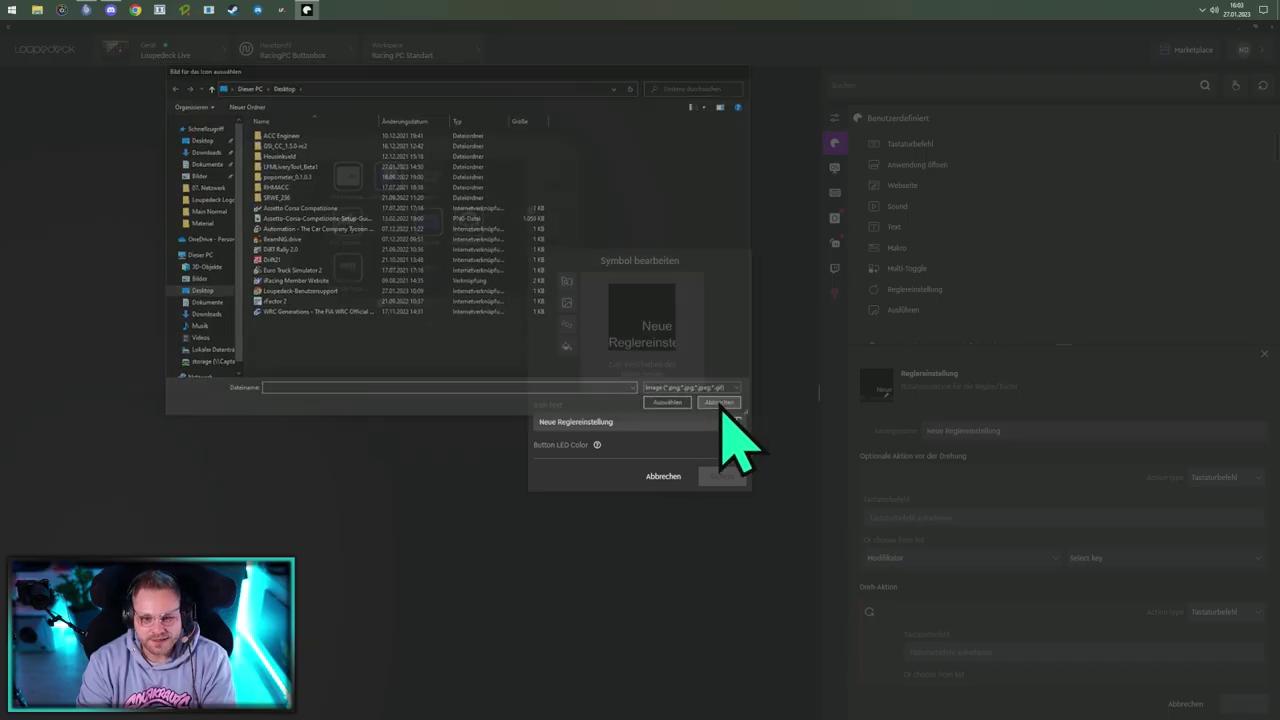
{"action": "left_click", "coordinate": [566, 303]}
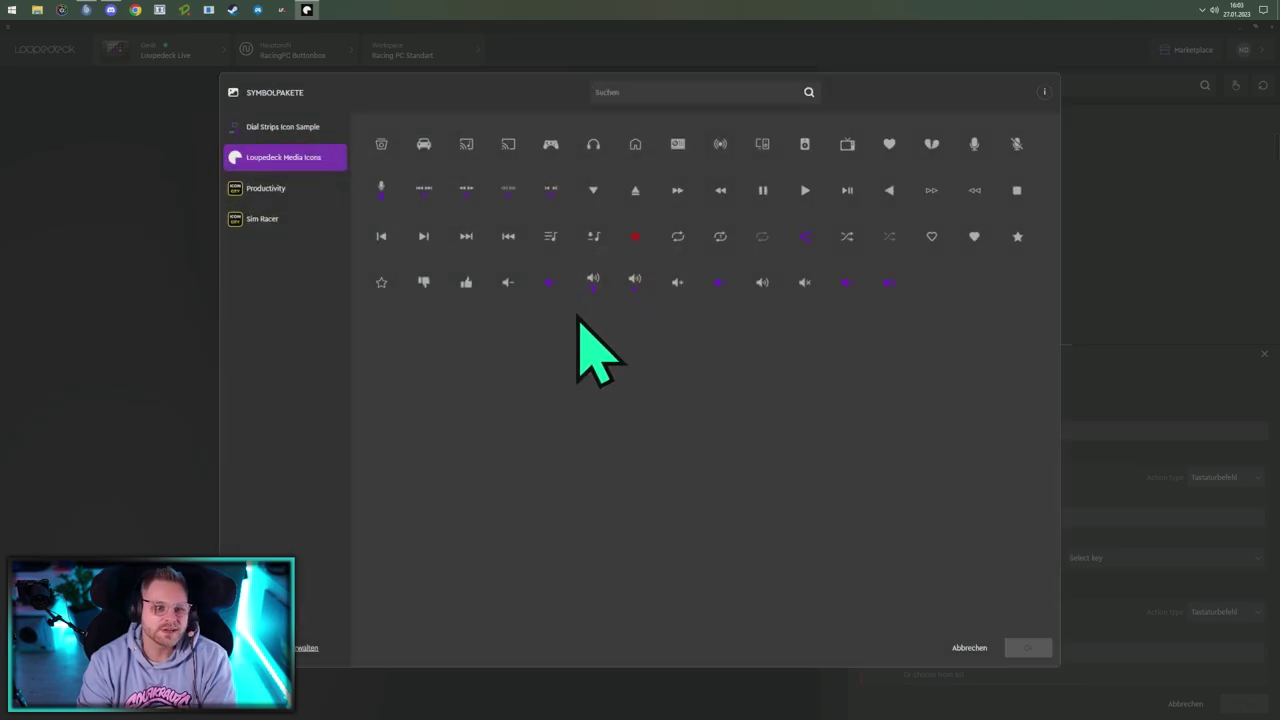
{"action": "left_click", "coordinate": [962, 647]}
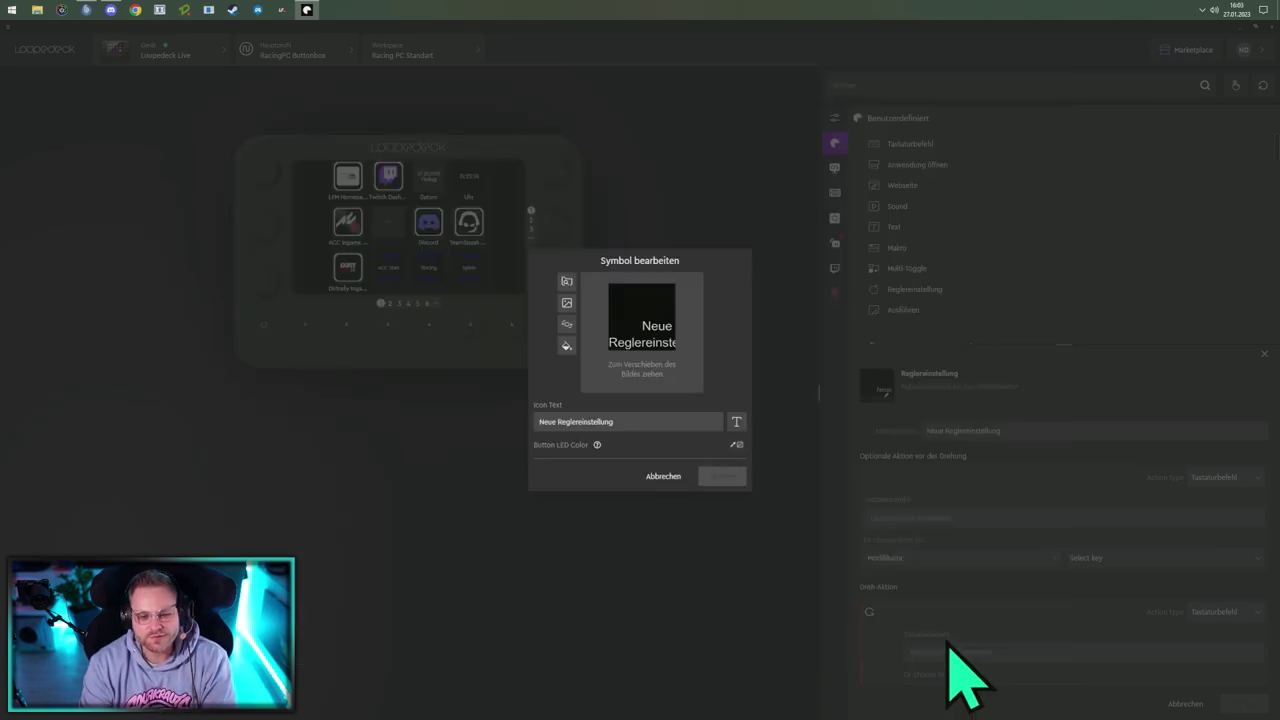
{"action": "left_click", "coordinate": [567, 326]}
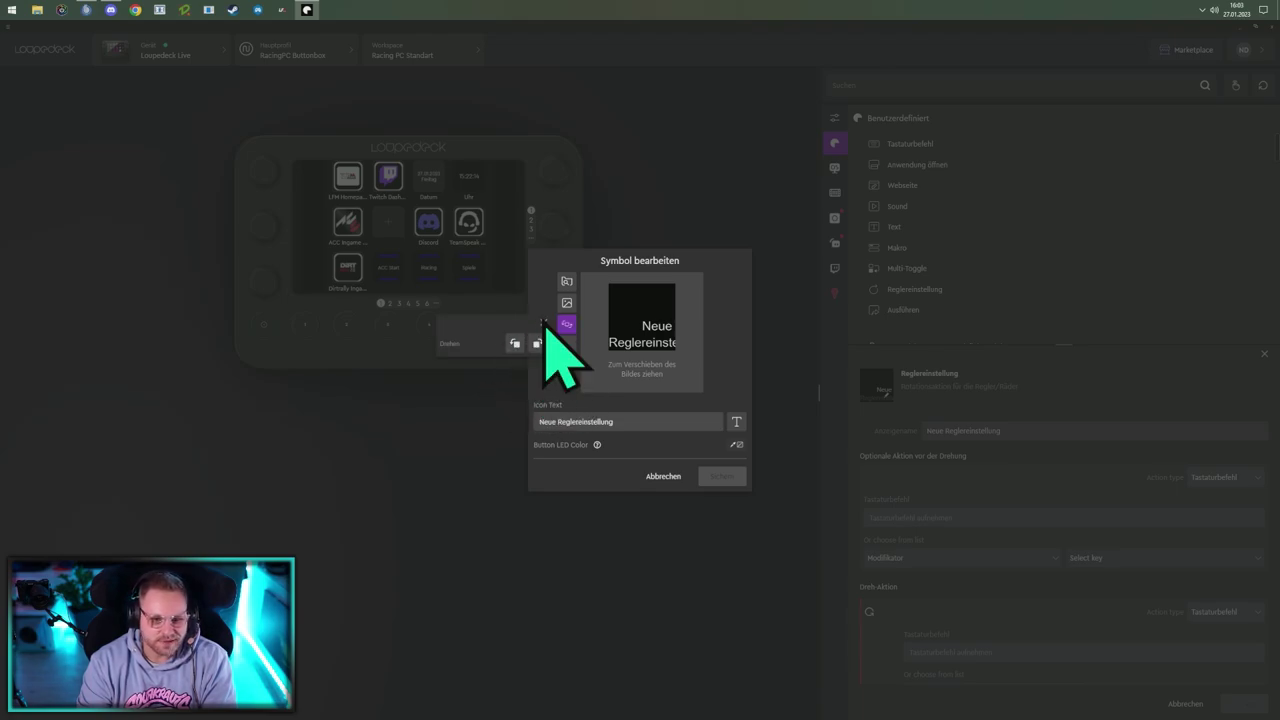
{"action": "left_click", "coordinate": [680, 470]}
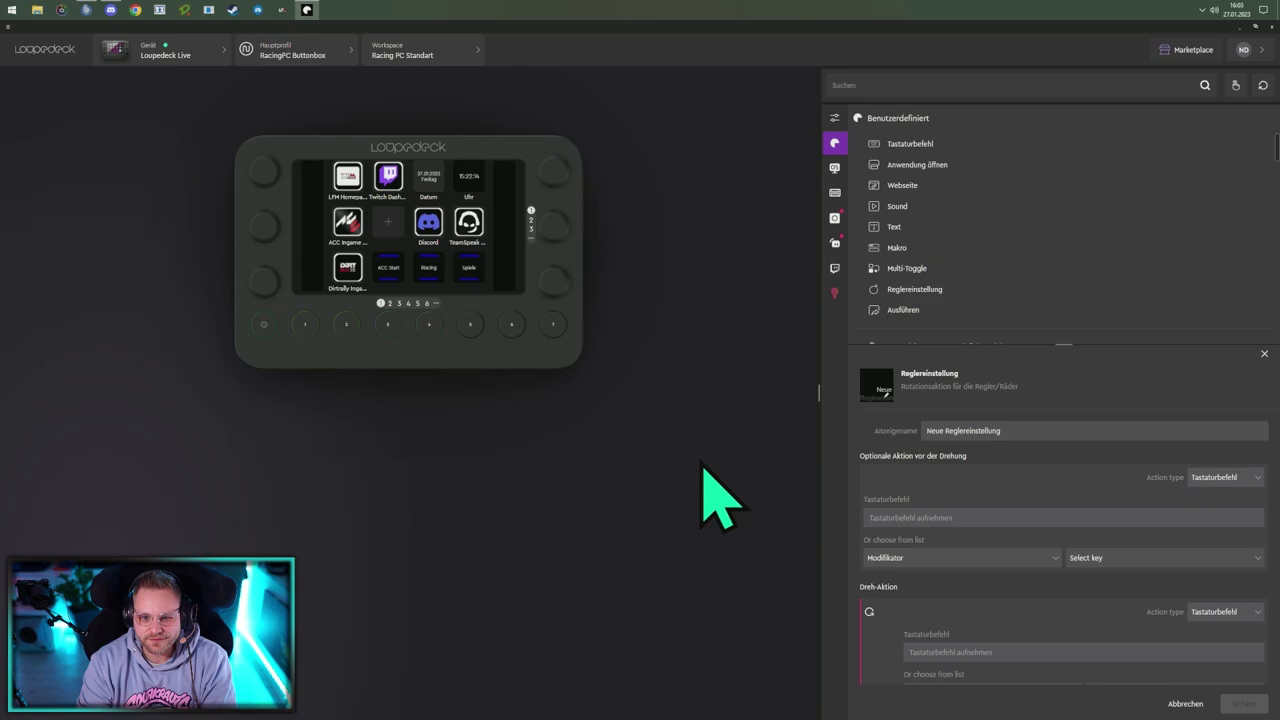
Start a new Multi-Toggle action and view the step types that can be added to it.
{"action": "left_click", "coordinate": [928, 268]}
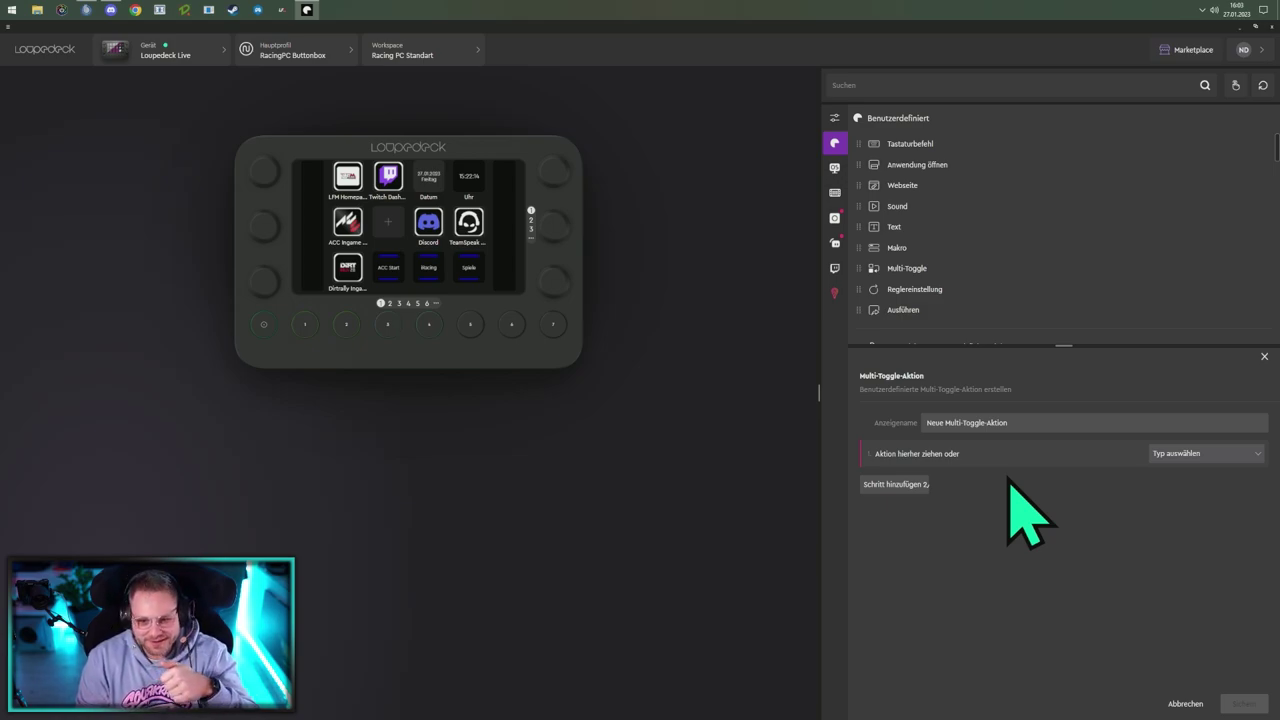
{"action": "left_click", "coordinate": [912, 486]}
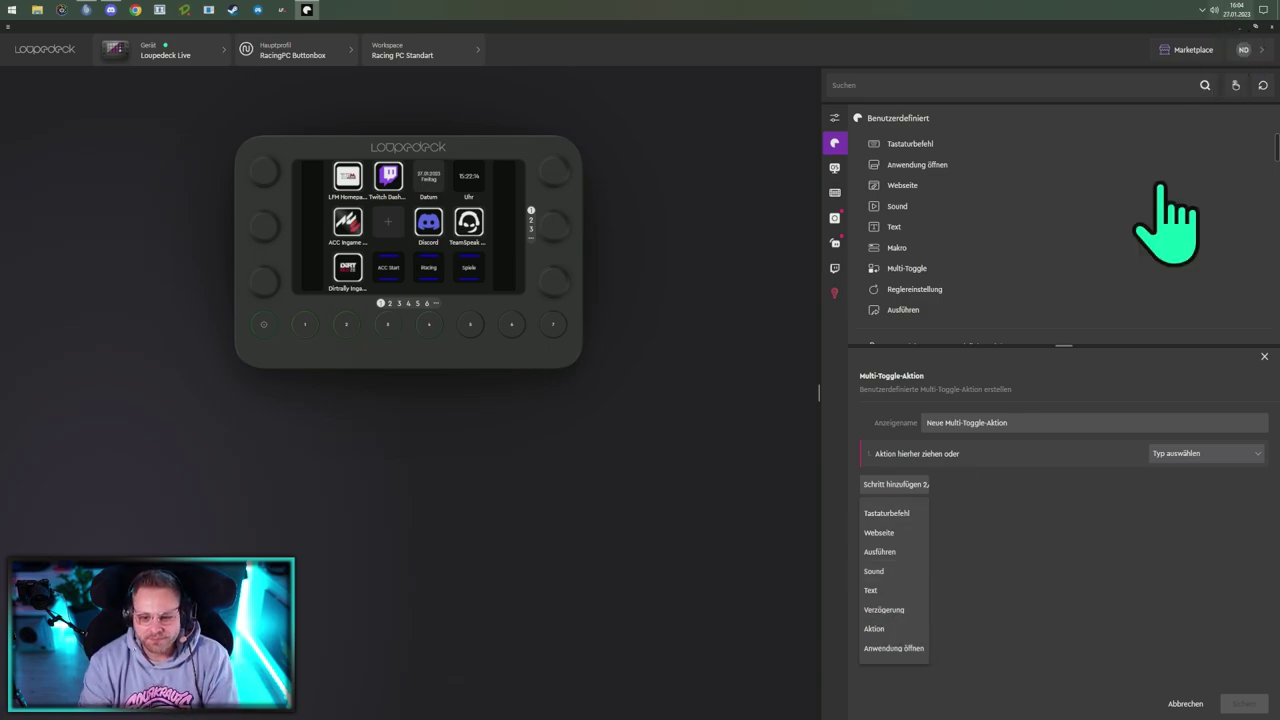
{"action": "left_click", "coordinate": [985, 542]}
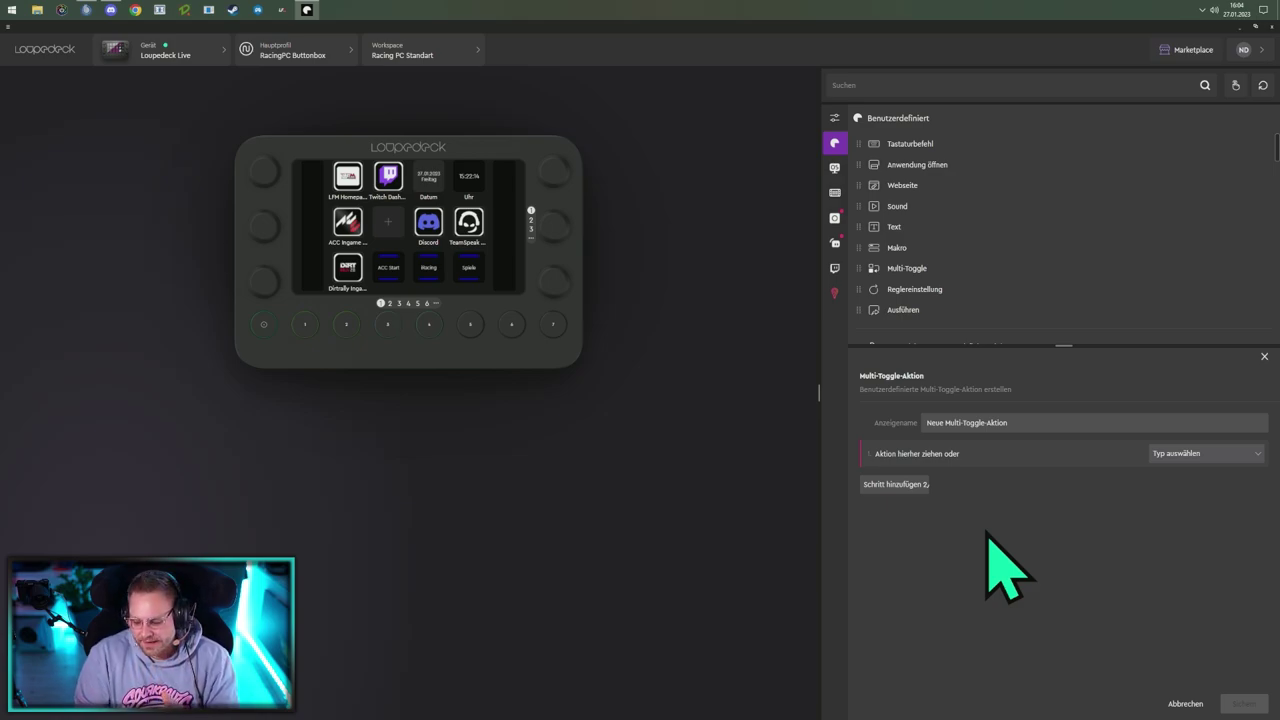
Check the Philips Hue plugin's actions, then open the Add-on Manager and look through the installed plugins.
{"action": "left_click", "coordinate": [835, 245]}
{"action": "left_click", "coordinate": [835, 219]}
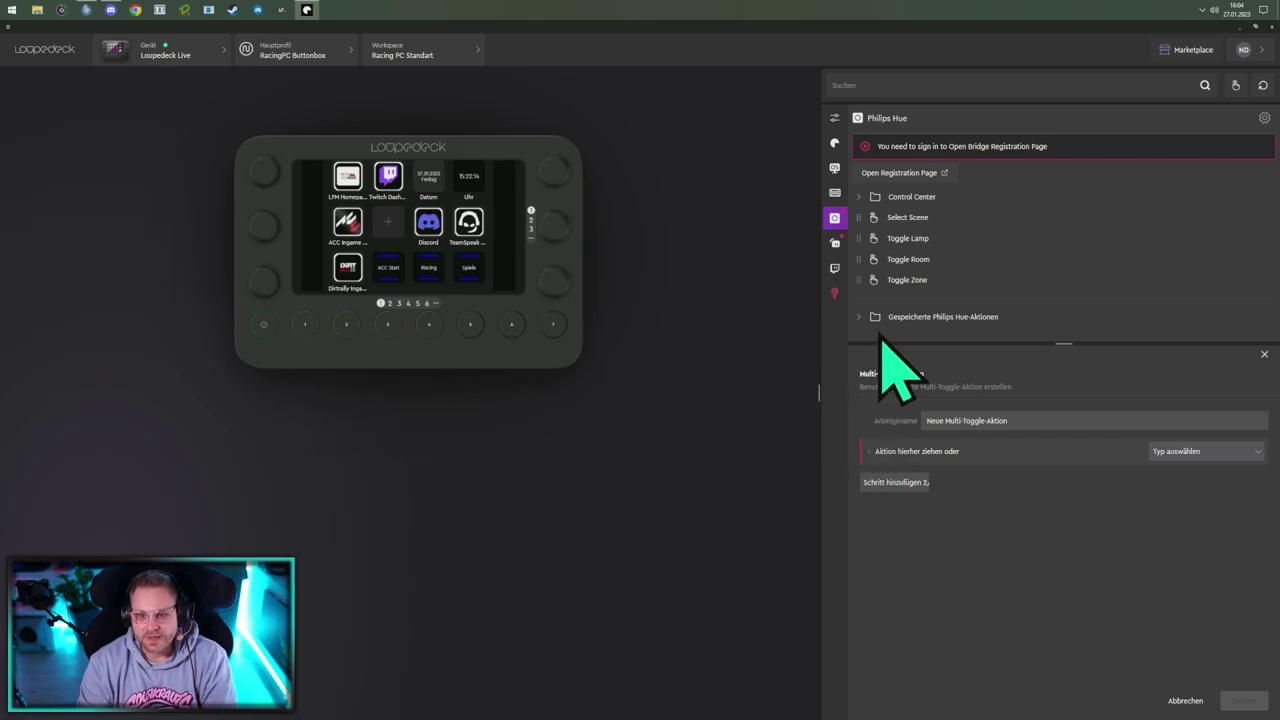
{"action": "left_click", "coordinate": [1238, 84]}
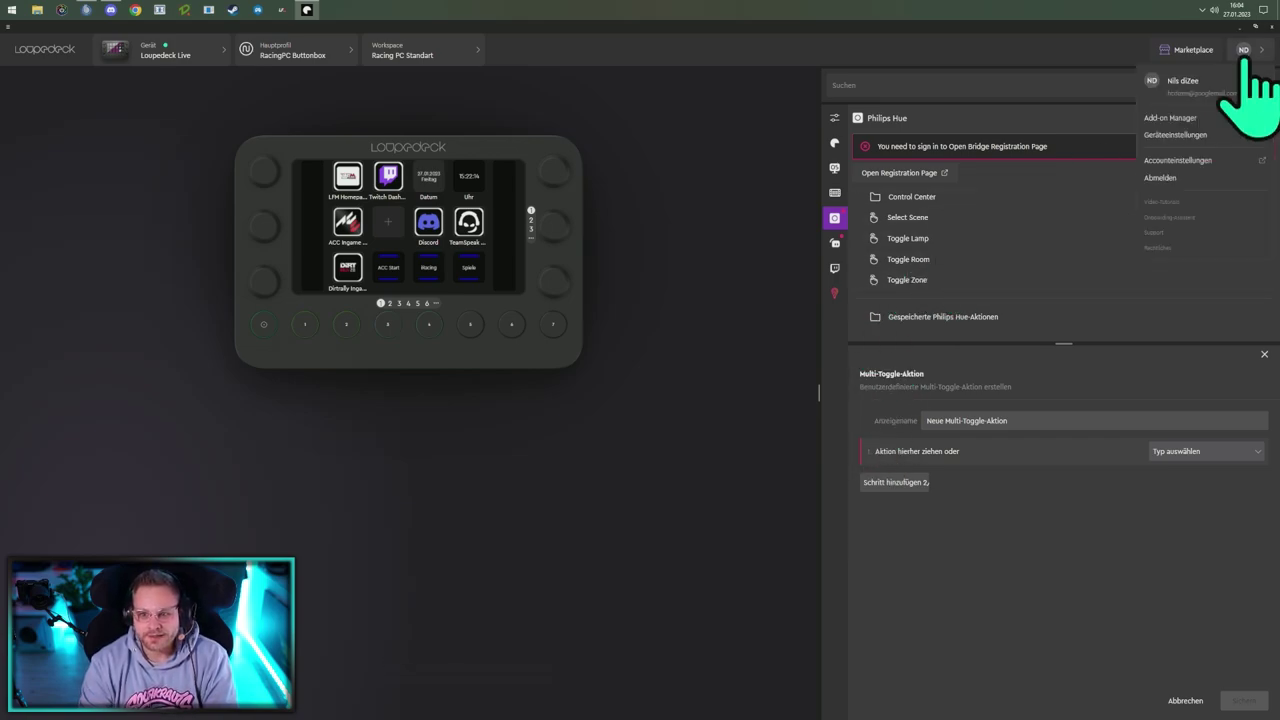
{"action": "left_click", "coordinate": [1195, 148]}
{"action": "scroll", "coordinate": [516, 440], "scroll_direction": "down", "scroll_amount": 3}
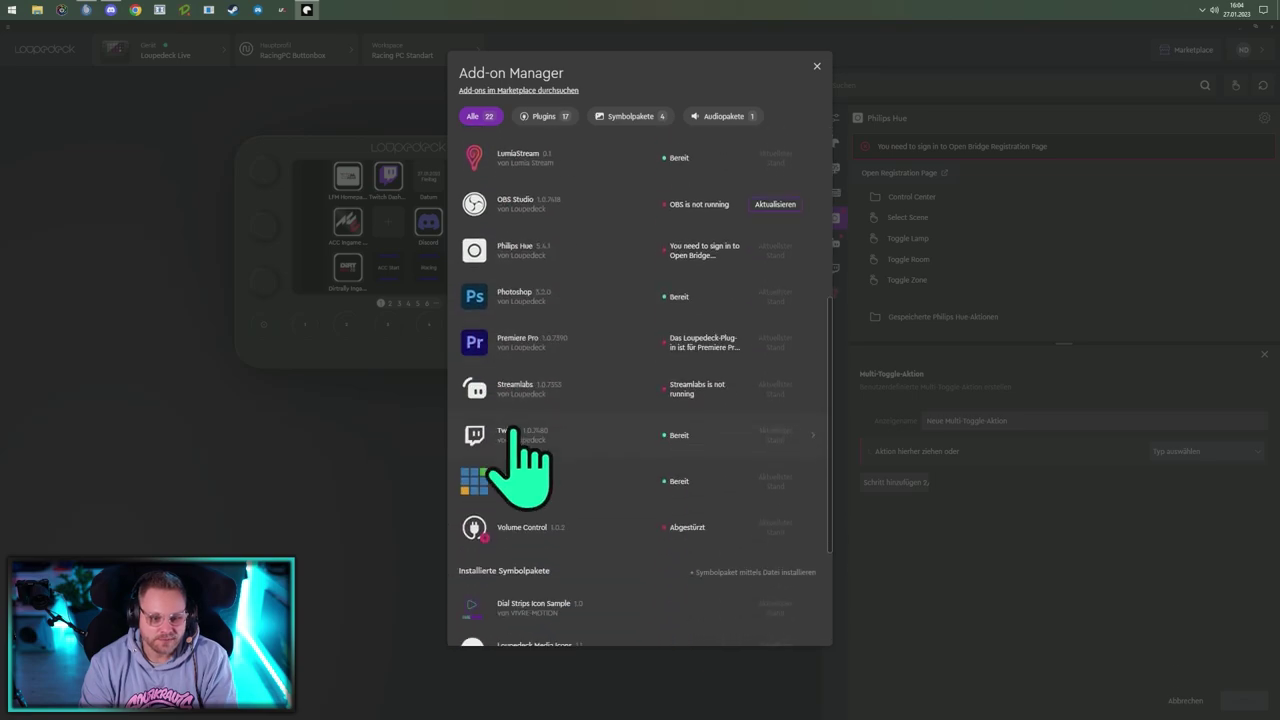
Try to uninstall the Volume Control plugin from its details in the Add-on Manager.
{"action": "left_click", "coordinate": [535, 530]}
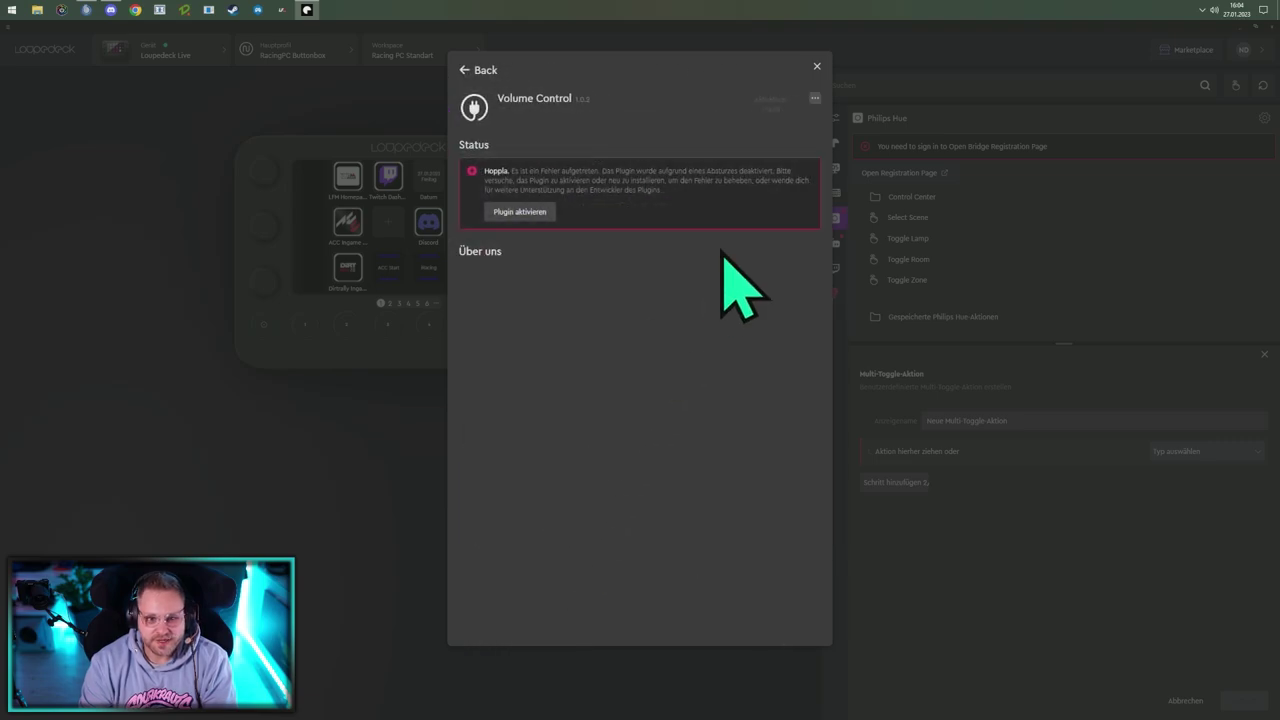
{"action": "left_click", "coordinate": [815, 99]}
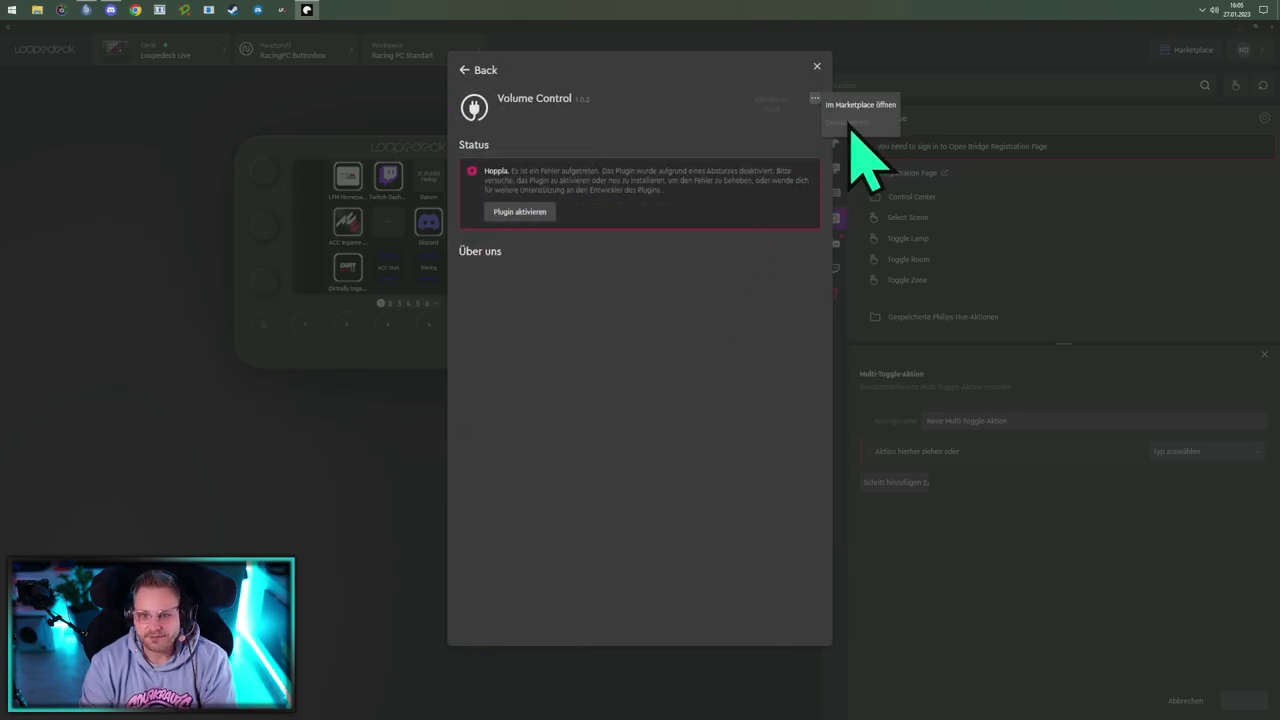
{"action": "left_click", "coordinate": [852, 121]}
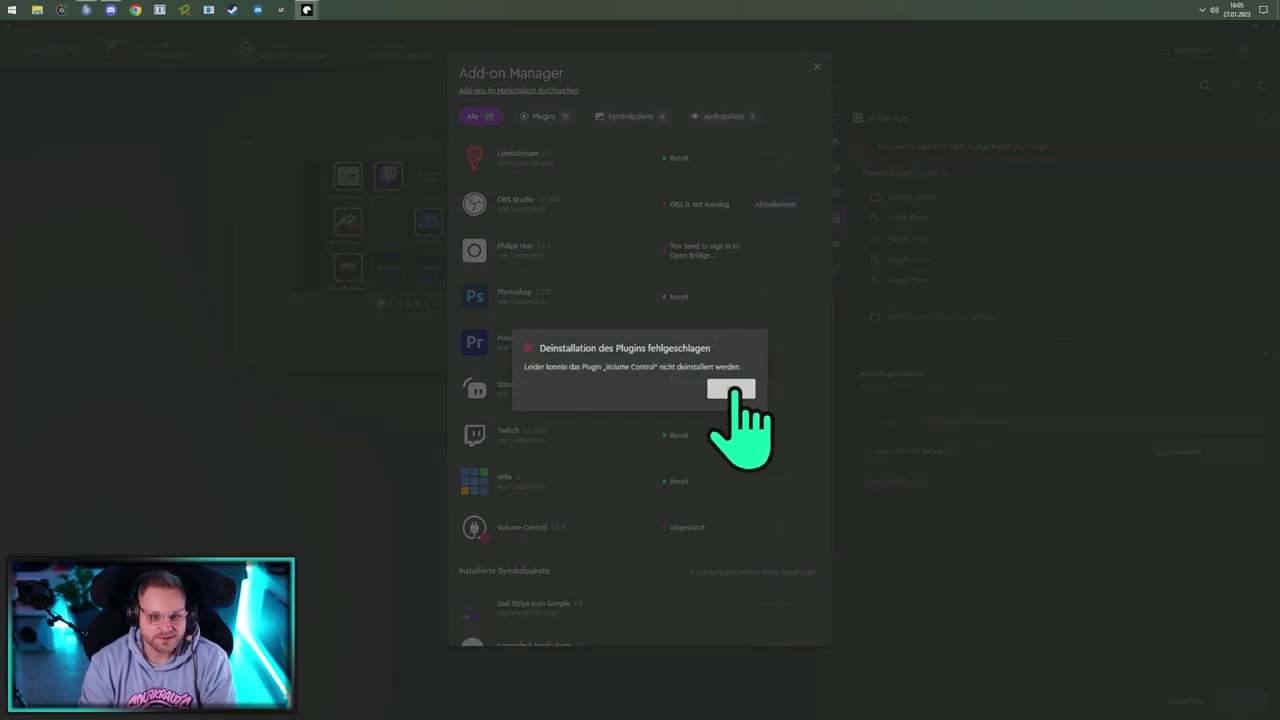
{"action": "left_click", "coordinate": [733, 390]}
Review the installed plugins and their statuses from Volume Control back to the start of the list.
{"action": "scroll", "coordinate": [655, 400], "scroll_direction": "up", "scroll_amount": 2}
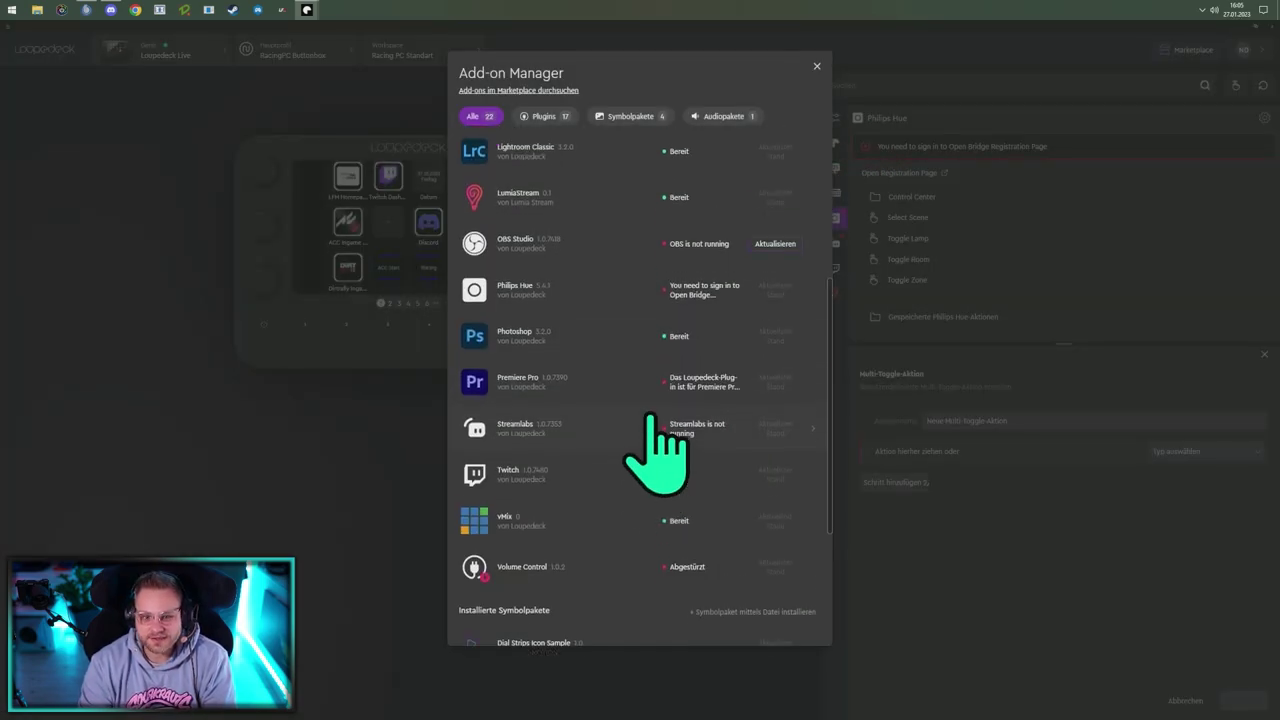
{"action": "scroll", "coordinate": [650, 416], "scroll_direction": "up", "scroll_amount": 1}
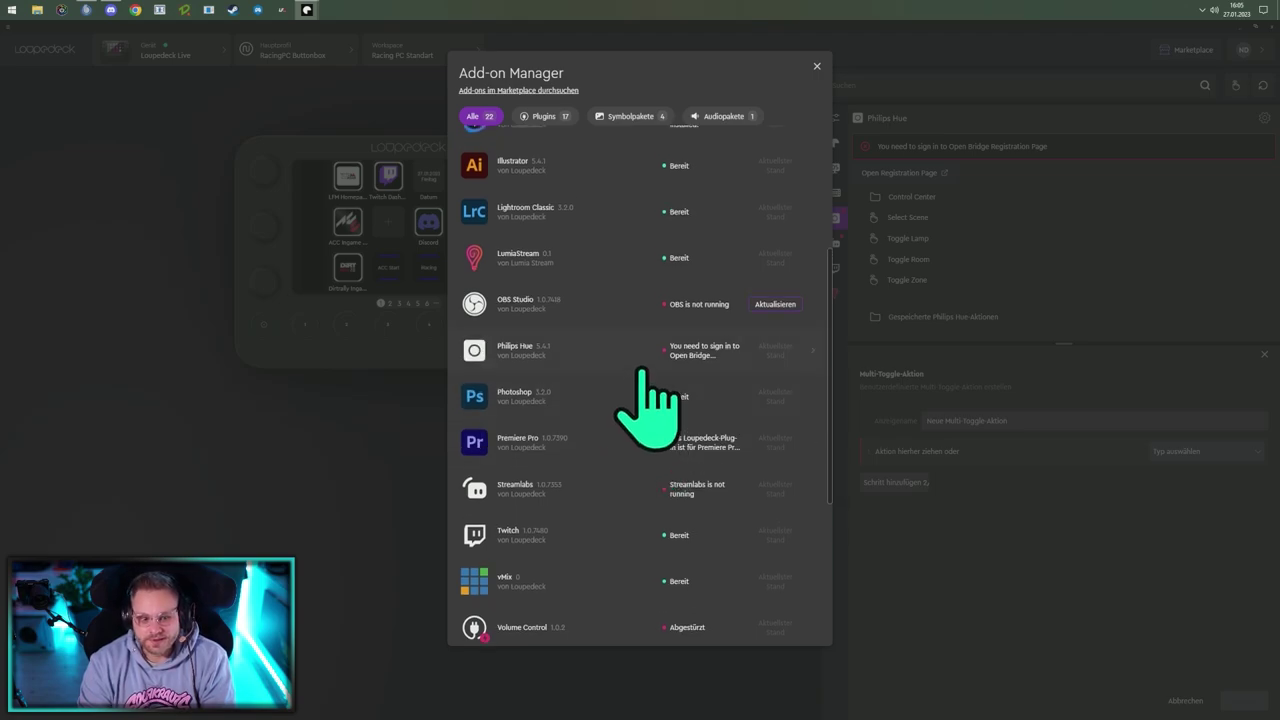
{"action": "scroll", "coordinate": [614, 310], "scroll_direction": "up", "scroll_amount": 2}
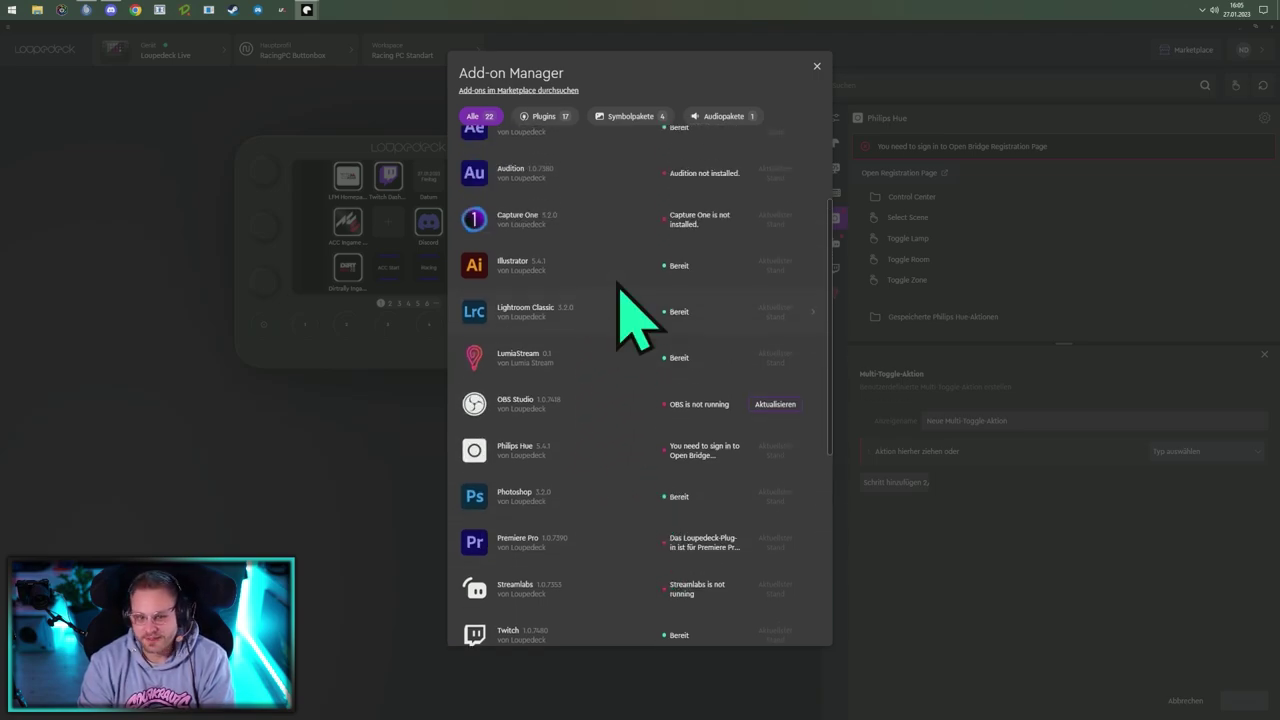
{"action": "scroll", "coordinate": [619, 282], "scroll_direction": "up", "scroll_amount": 1}
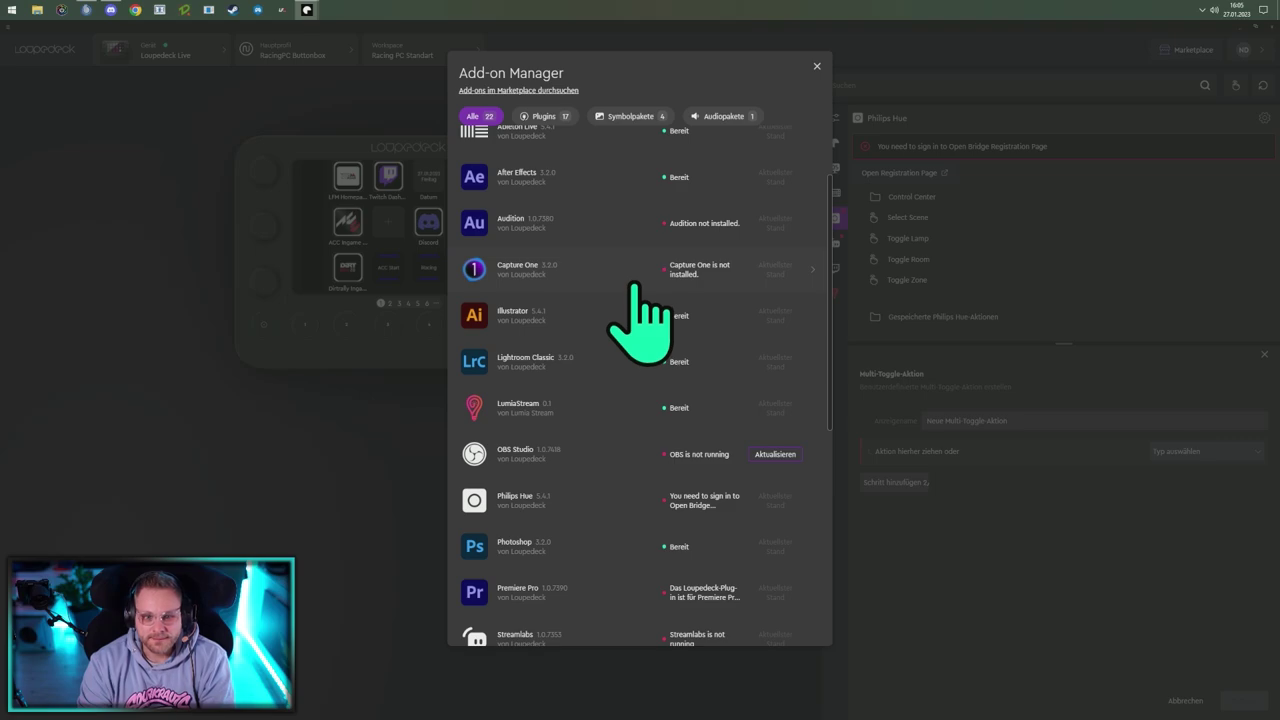
{"action": "scroll", "coordinate": [637, 285], "scroll_direction": "up", "scroll_amount": 2}
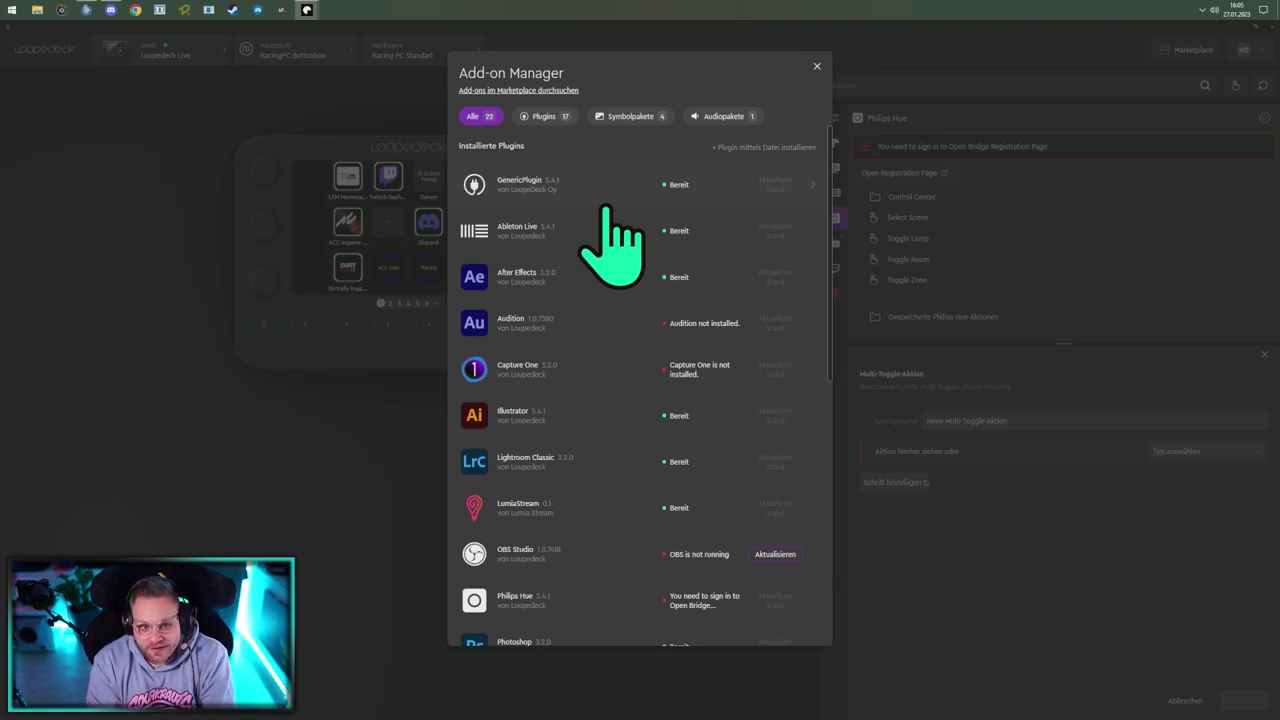
Look through the remaining plugins, icon packs and audio pack in the Add-on Manager, then close it.
{"action": "scroll", "coordinate": [606, 210], "scroll_direction": "down", "scroll_amount": 6}
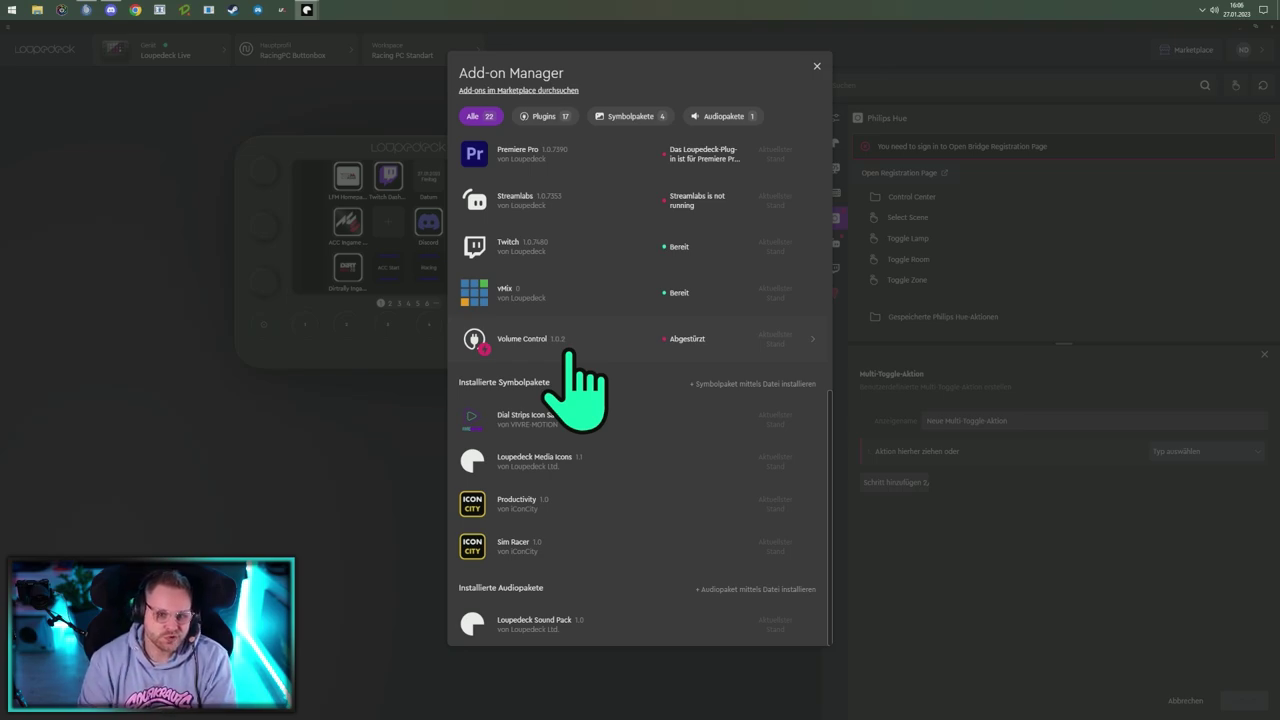
{"action": "left_click", "coordinate": [817, 67]}
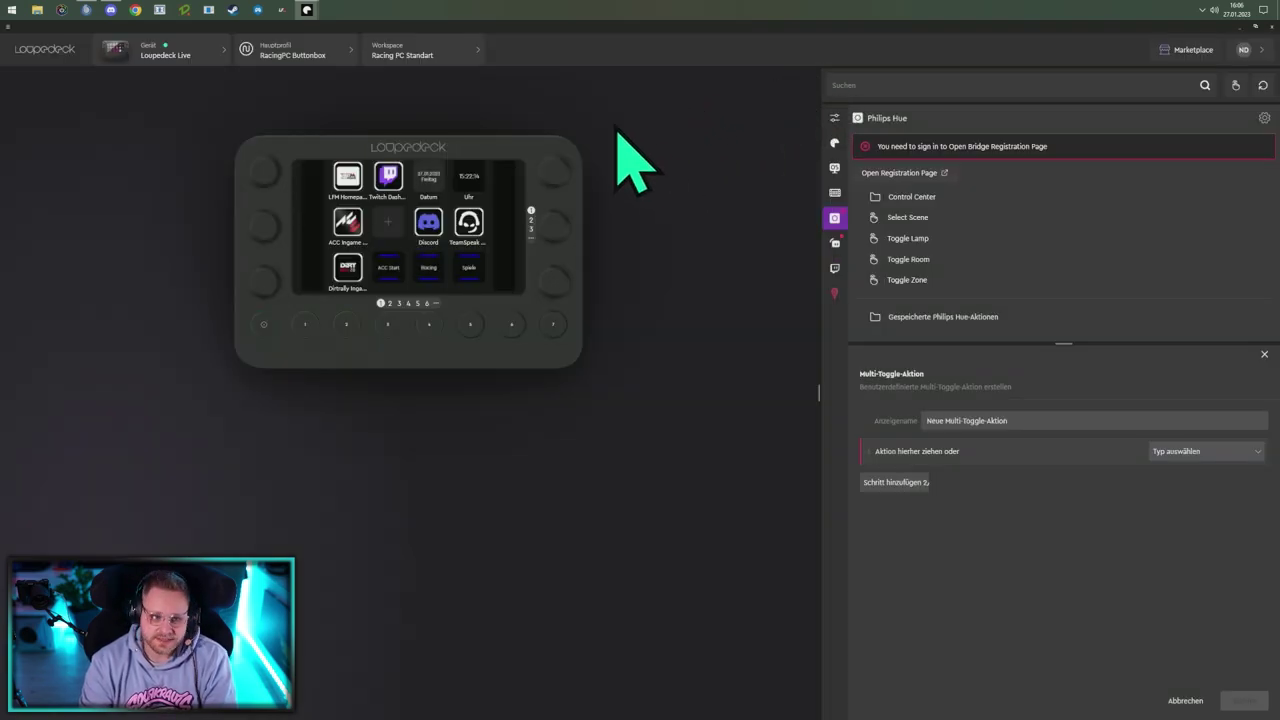
View the list of main profiles and the options for RacingPC Buttonbox, then close the list.
{"action": "left_click", "coordinate": [336, 60]}
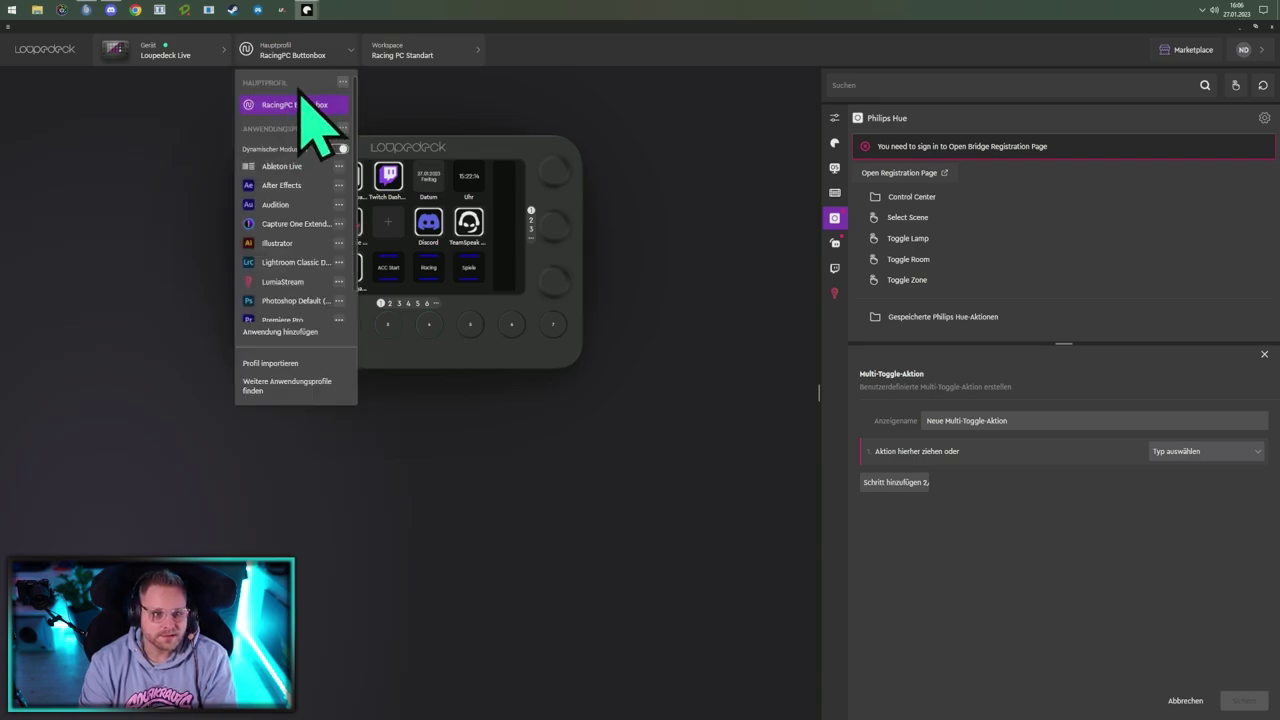
{"action": "left_click", "coordinate": [342, 82]}
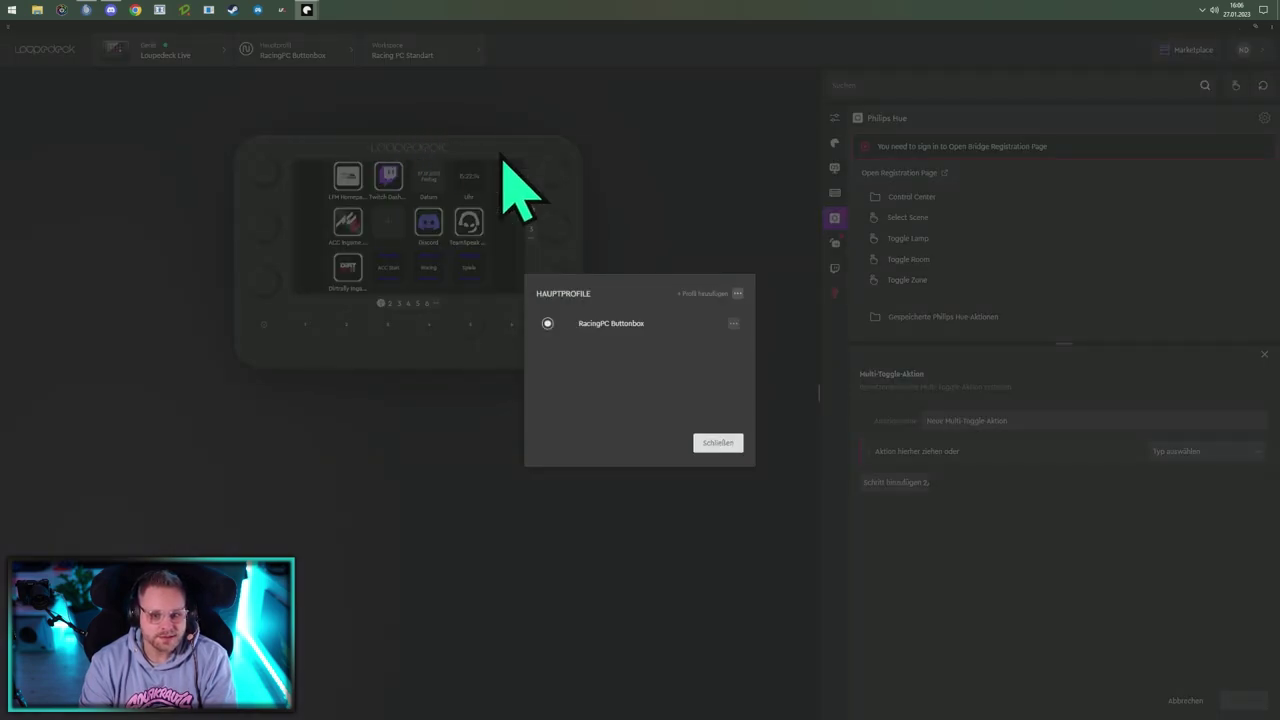
{"action": "left_click", "coordinate": [733, 323]}
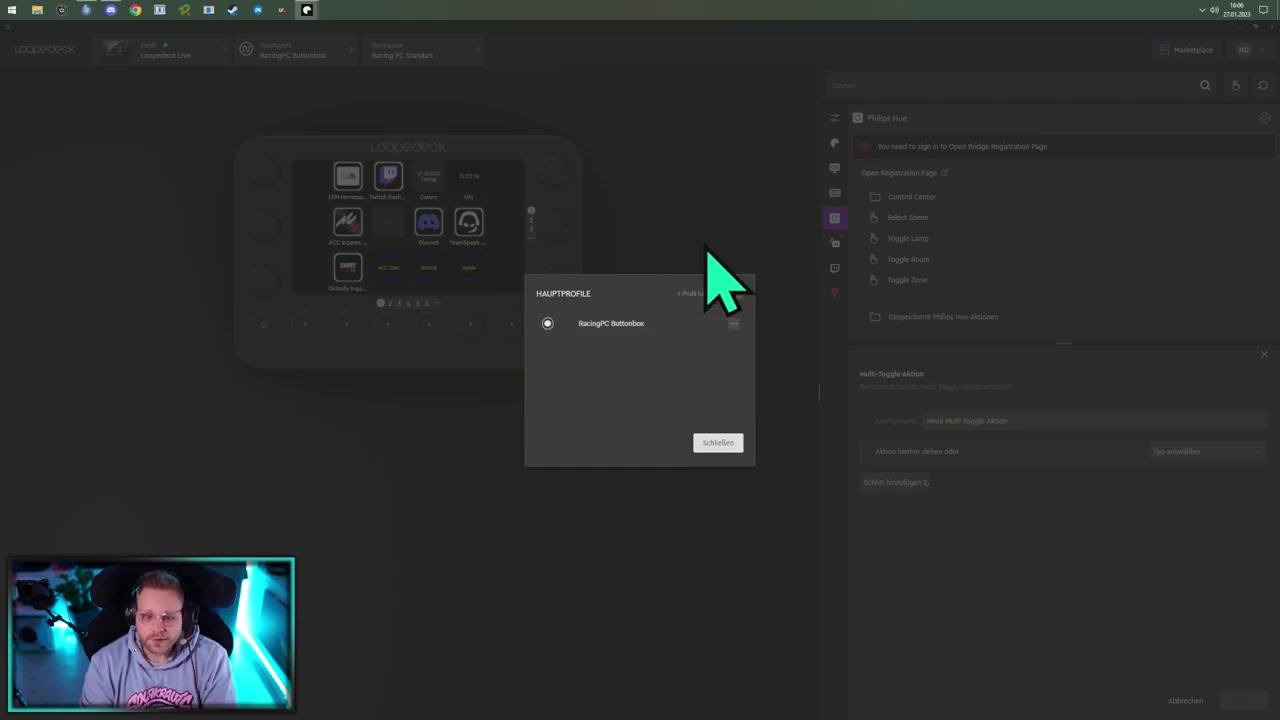
{"action": "left_click", "coordinate": [716, 442]}
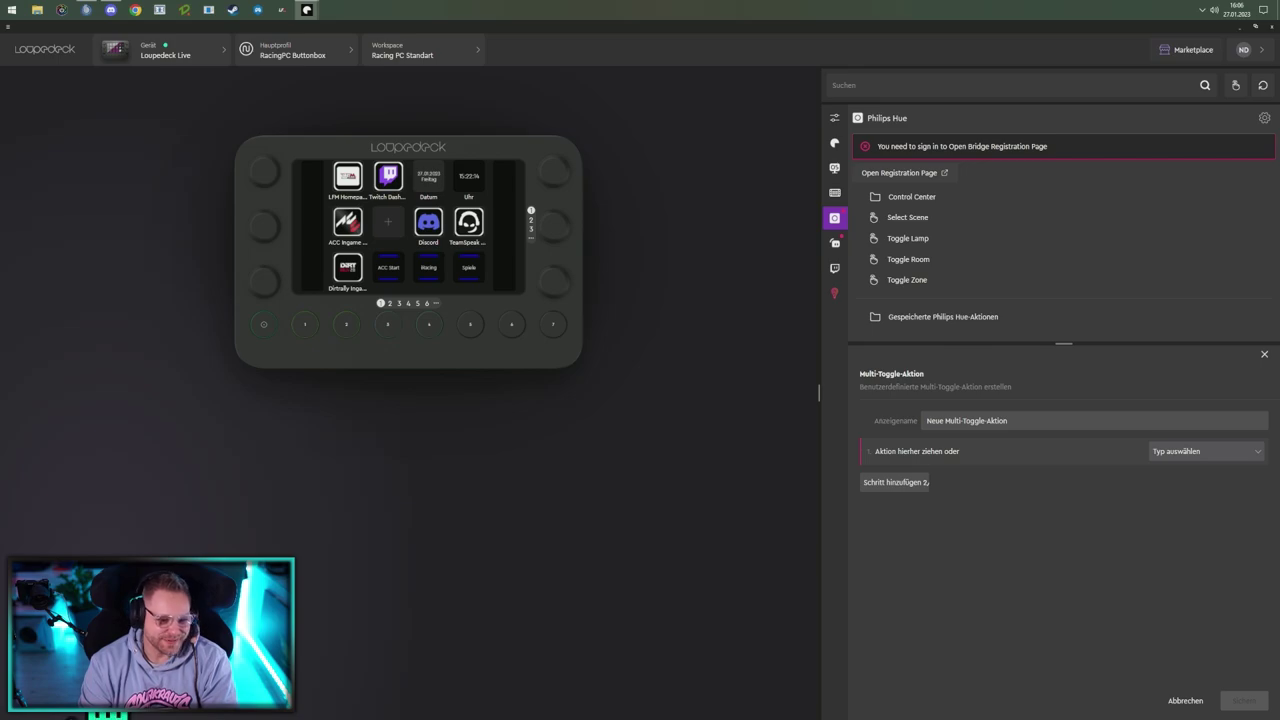
Demonstrate the interface scaling by enlarging the whole window content, shrinking it, and enlarging it again.
{"action": "key", "text": "ctrl+plus"}
{"action": "key", "text": "ctrl+plus"}
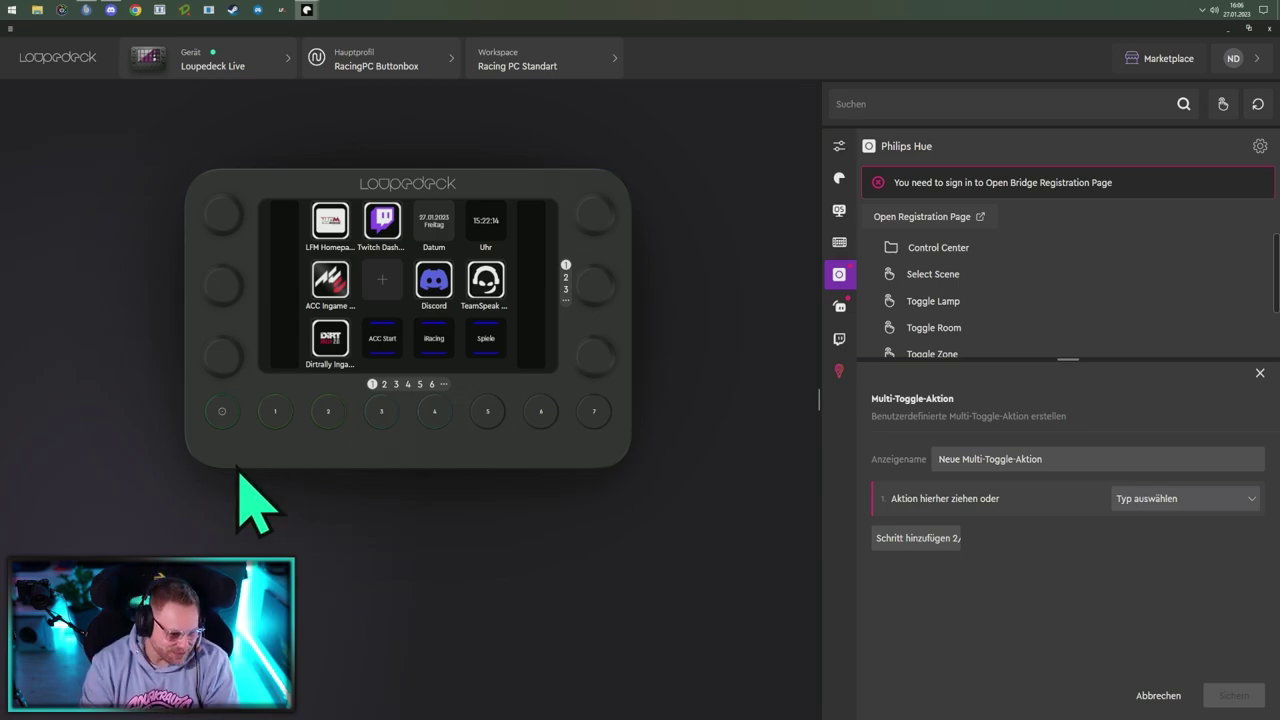
{"action": "key", "text": "ctrl+minus"}
{"action": "key", "text": "ctrl+minus"}
{"action": "key", "text": "ctrl+minus"}
{"action": "key", "text": "ctrl+minus"}
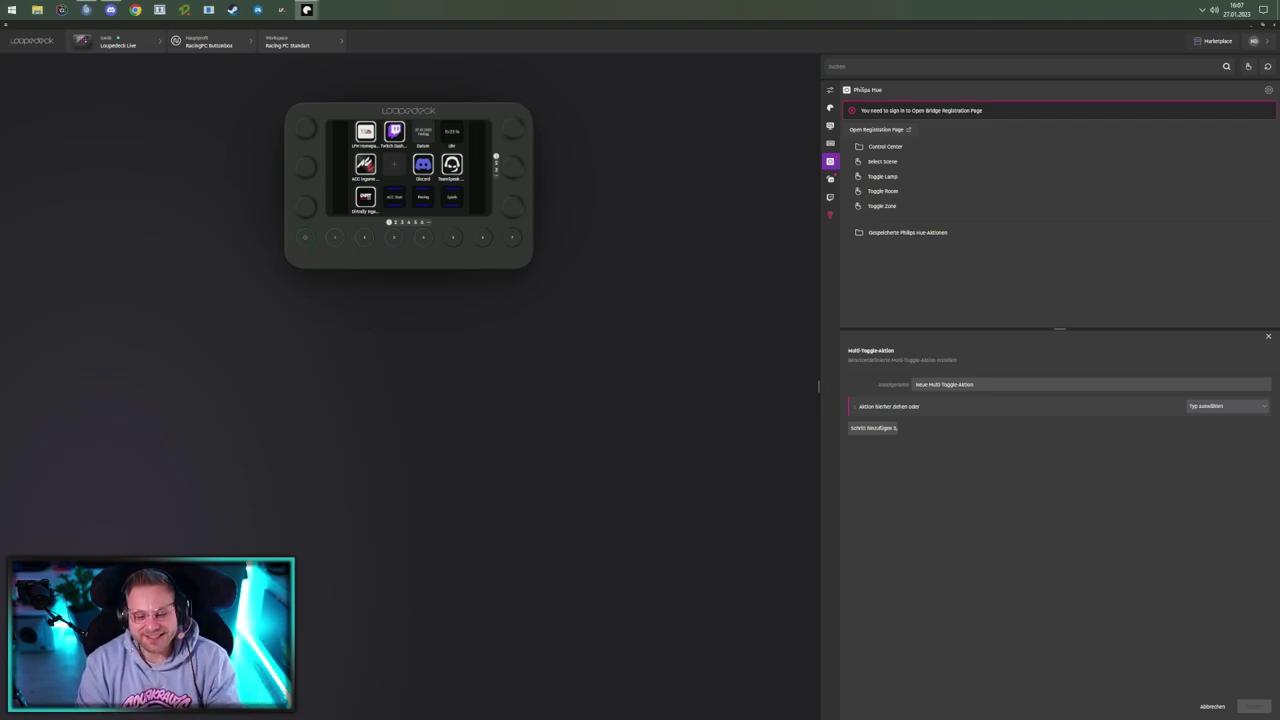
{"action": "key", "text": "ctrl+plus"}
{"action": "key", "text": "ctrl+plus"}
{"action": "key", "text": "ctrl+plus"}
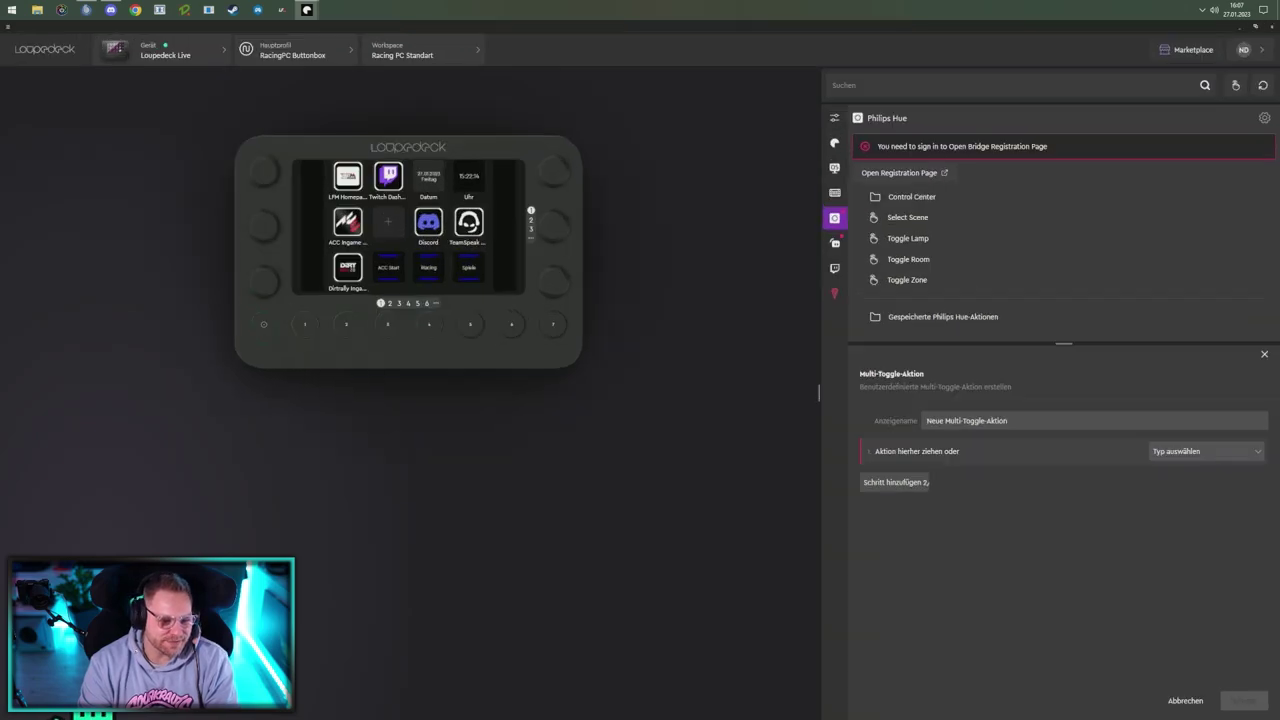
{"action": "key", "text": "ctrl+plus"}
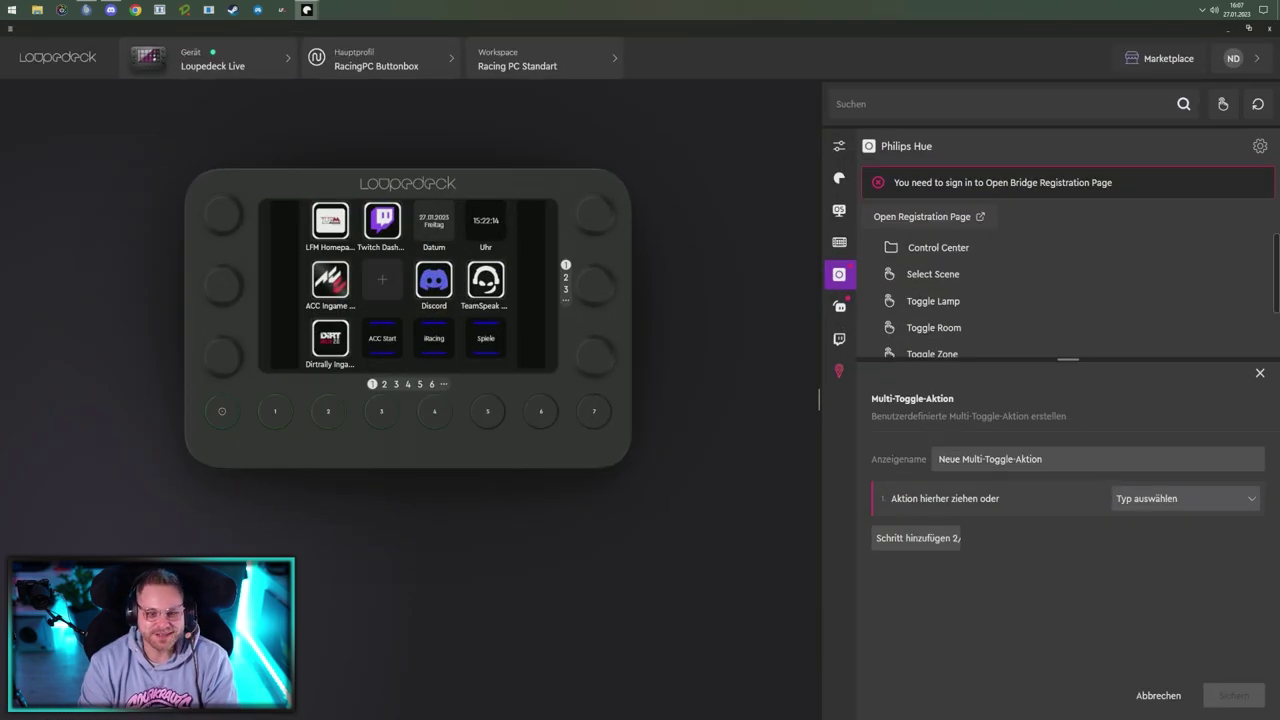